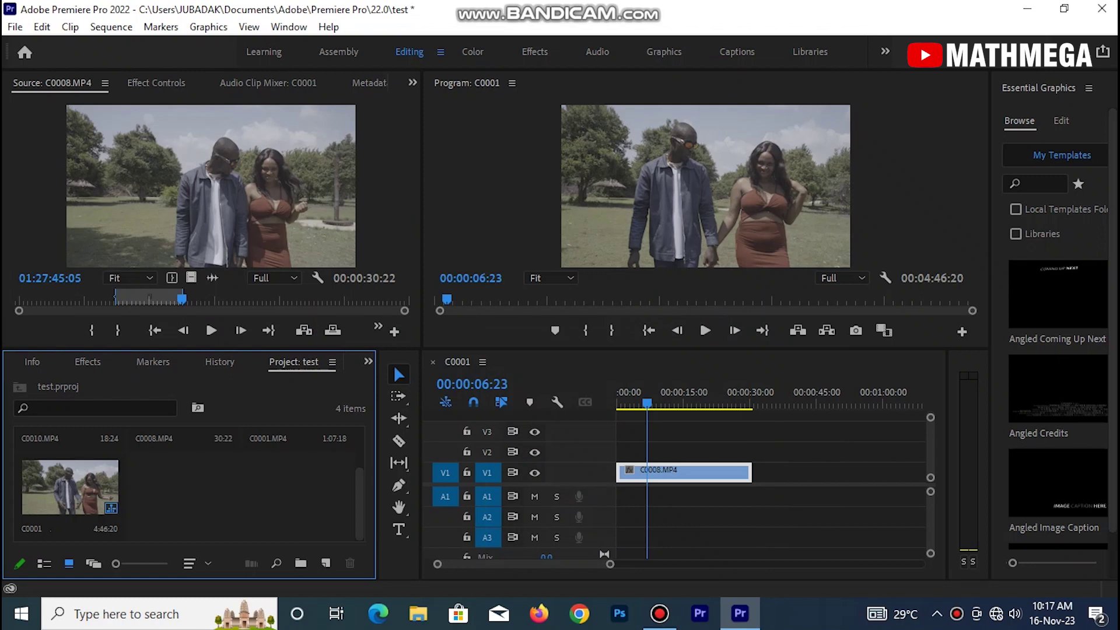
Step: Review the ungraded C0008.MP4 footage in the C0001 sequence by scrubbing and playing it forwards and backwards
click(645, 392)
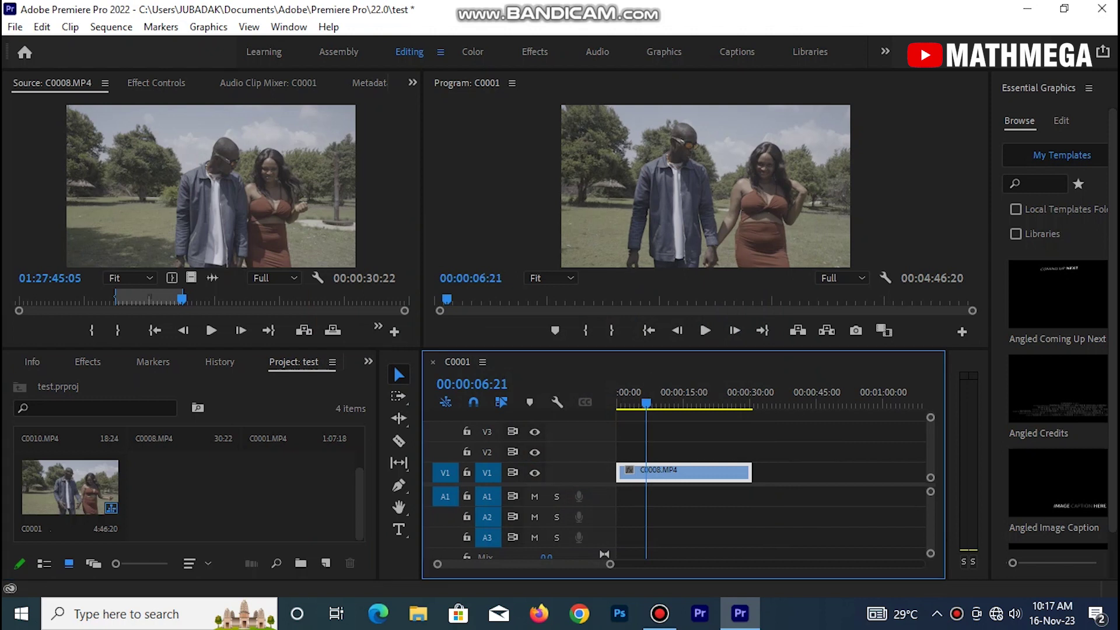
drag(645, 403, 620, 403)
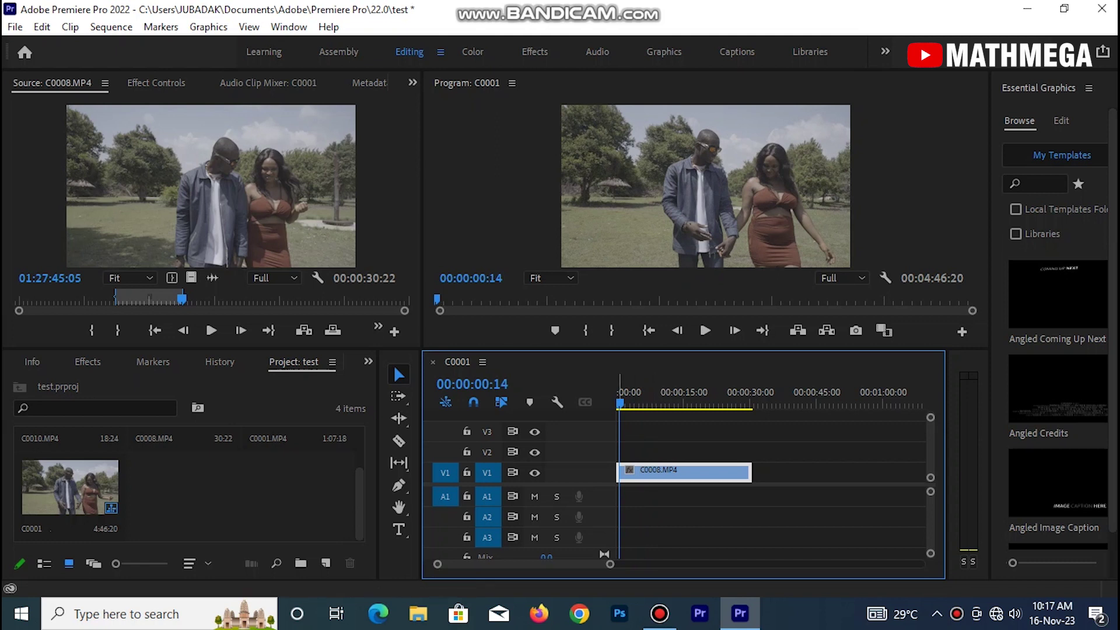
key(j)
key(l)
key(l)
key(l)
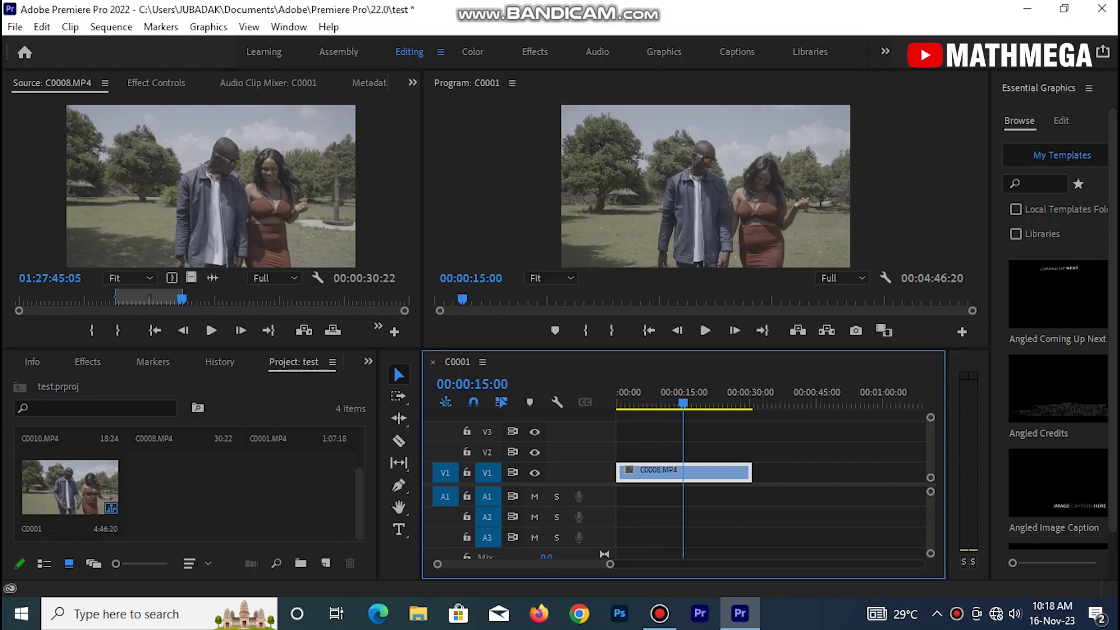
key(k)
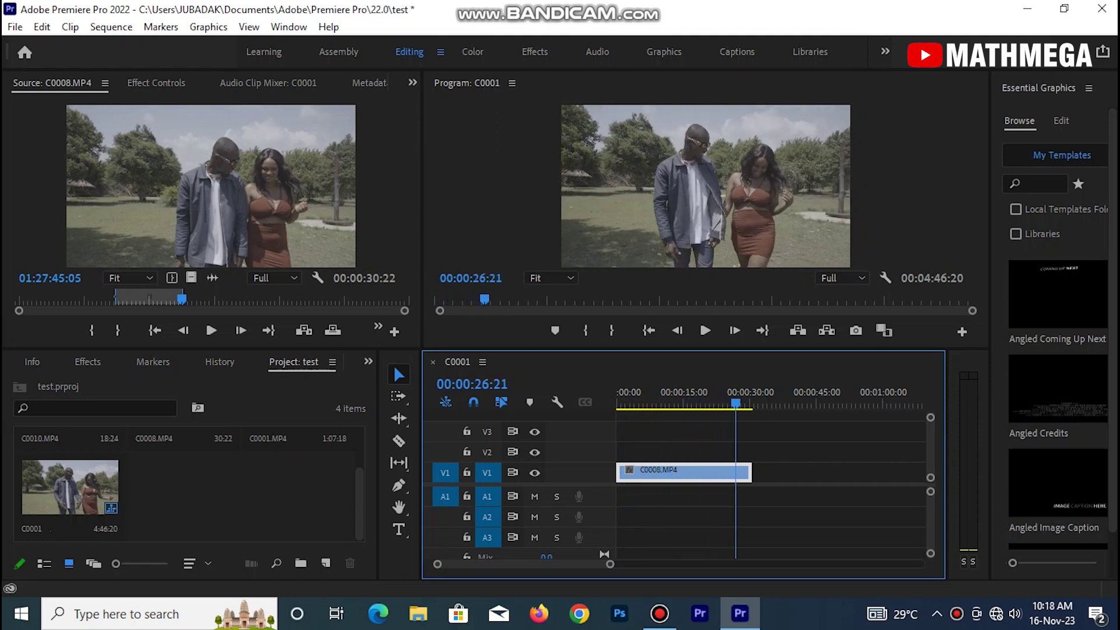
key(j)
key(j)
key(j)
key(l)
key(l)
key(l)
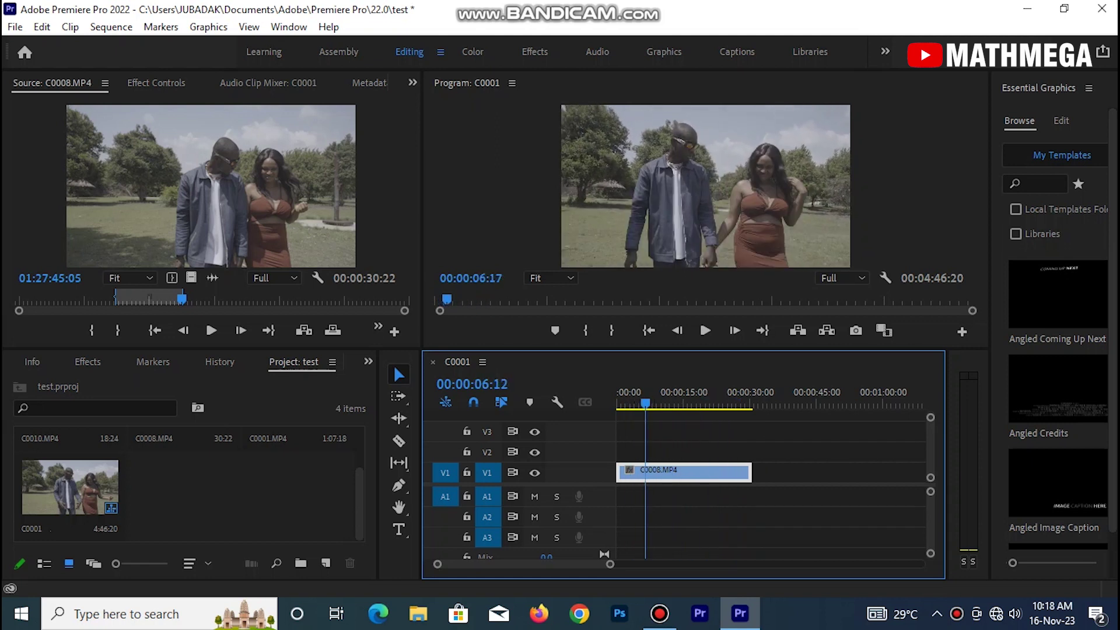
key(j)
key(j)
key(j)
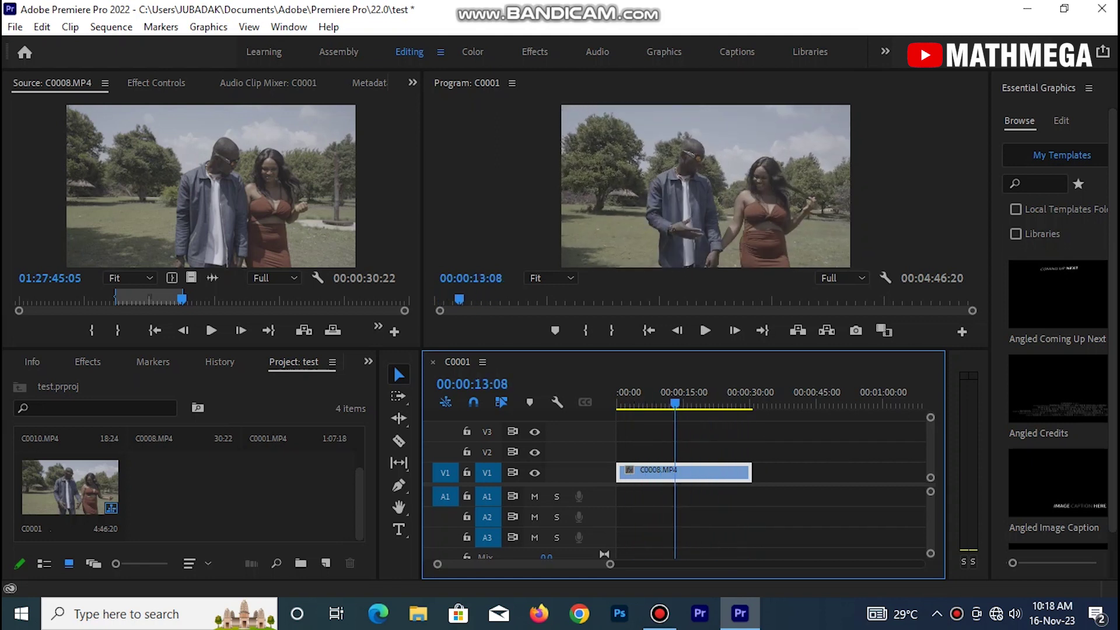
key(k)
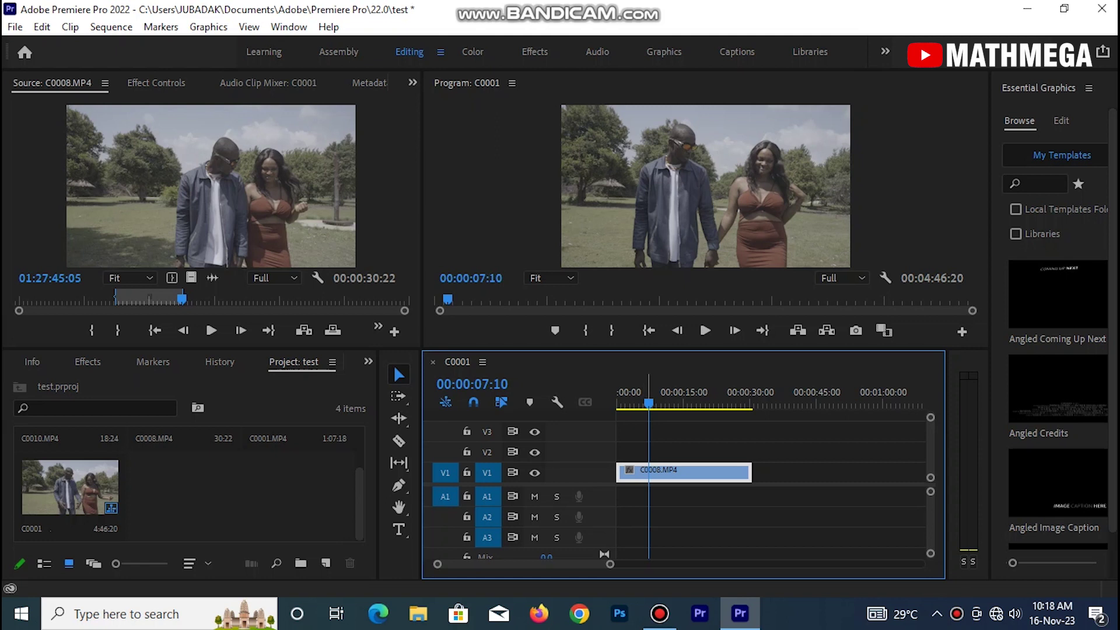
drag(648, 403, 687, 402)
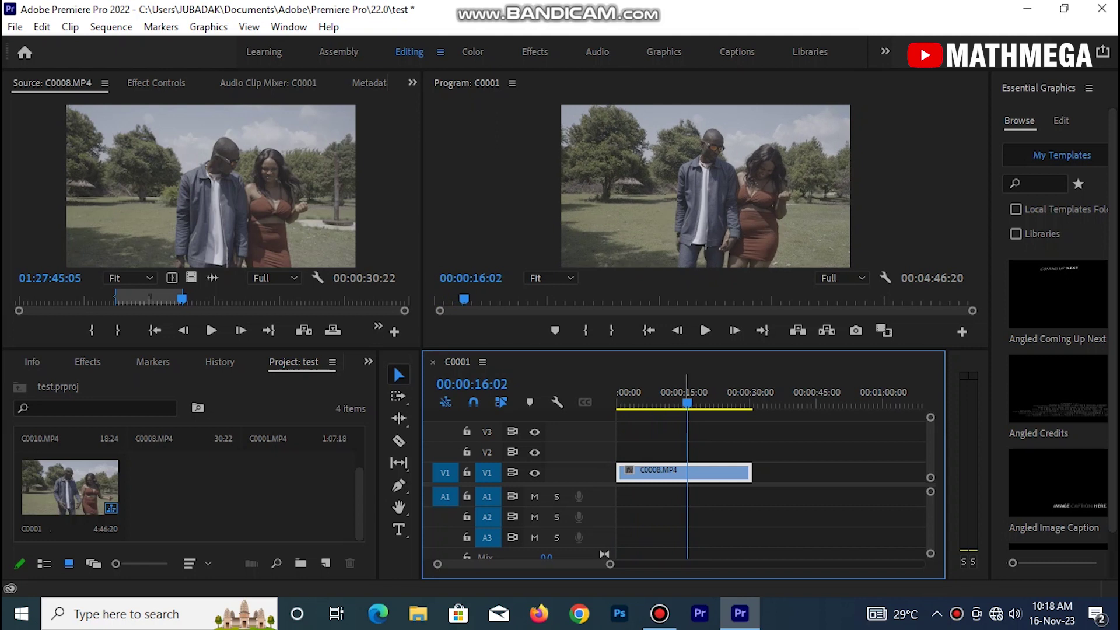
Step: Create a 1920 x 1080, 25 fps adjustment layer and place it on V2 over the full length of the C0008.MP4 clip
click(326, 563)
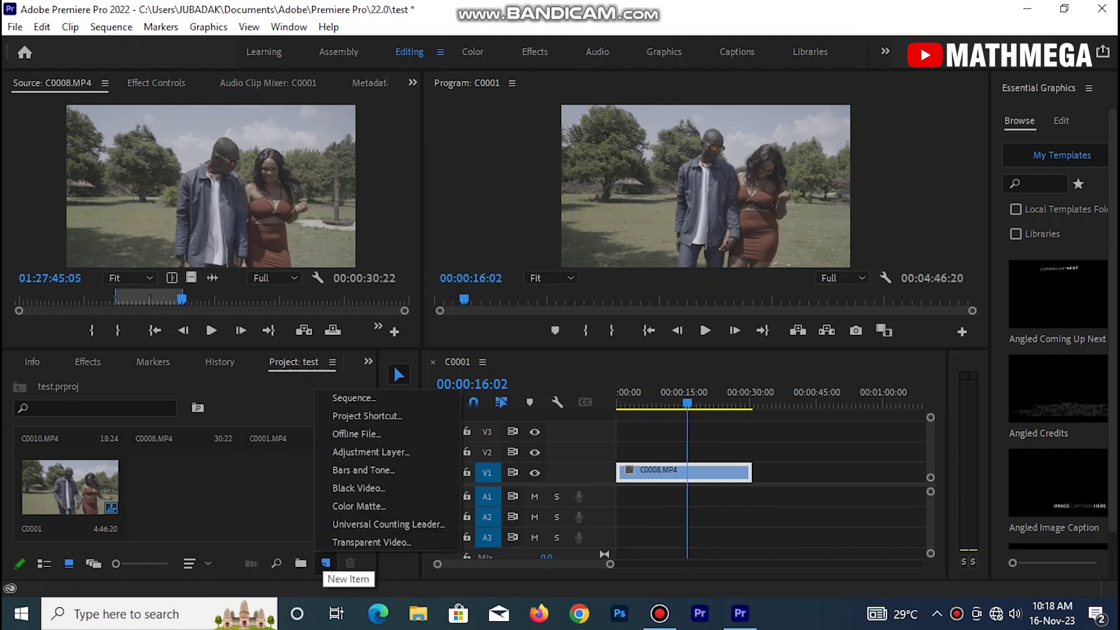
click(371, 452)
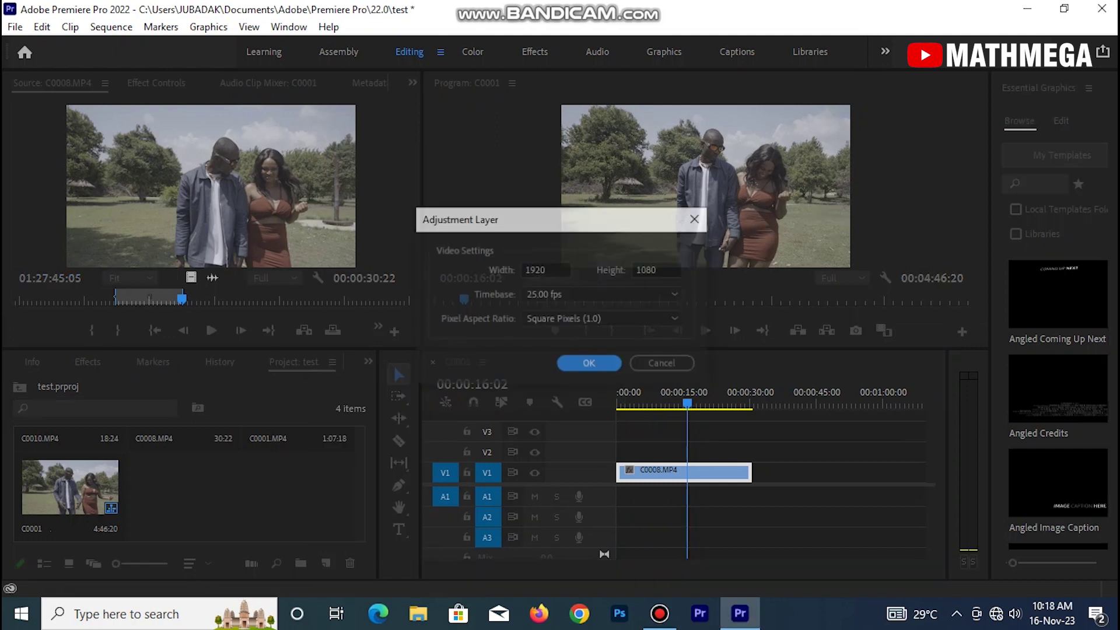
key(Return)
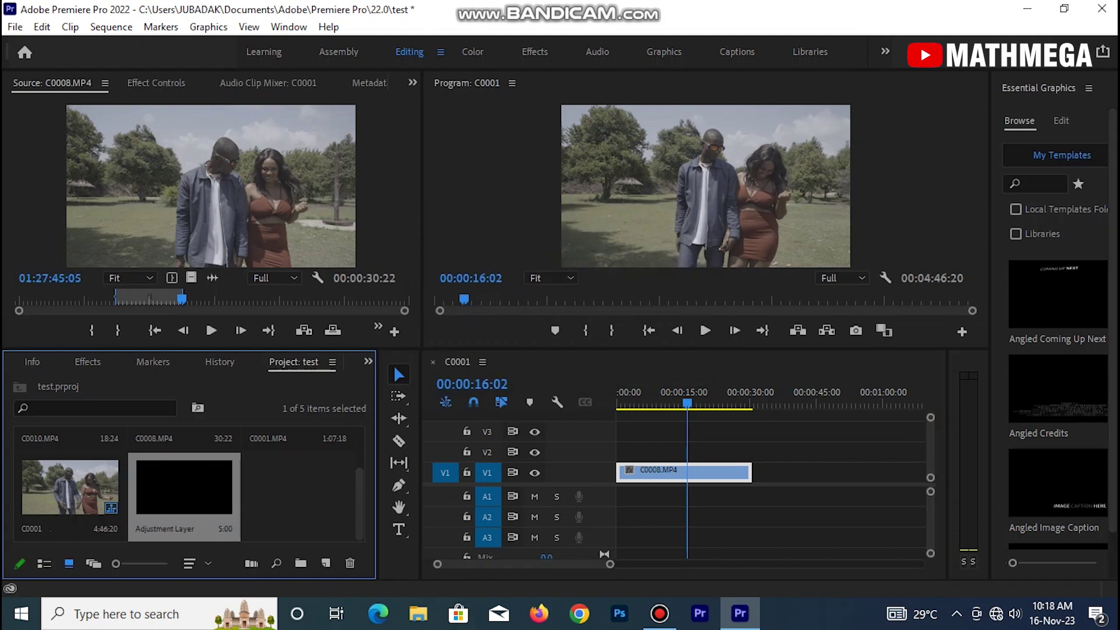
drag(184, 487, 751, 452)
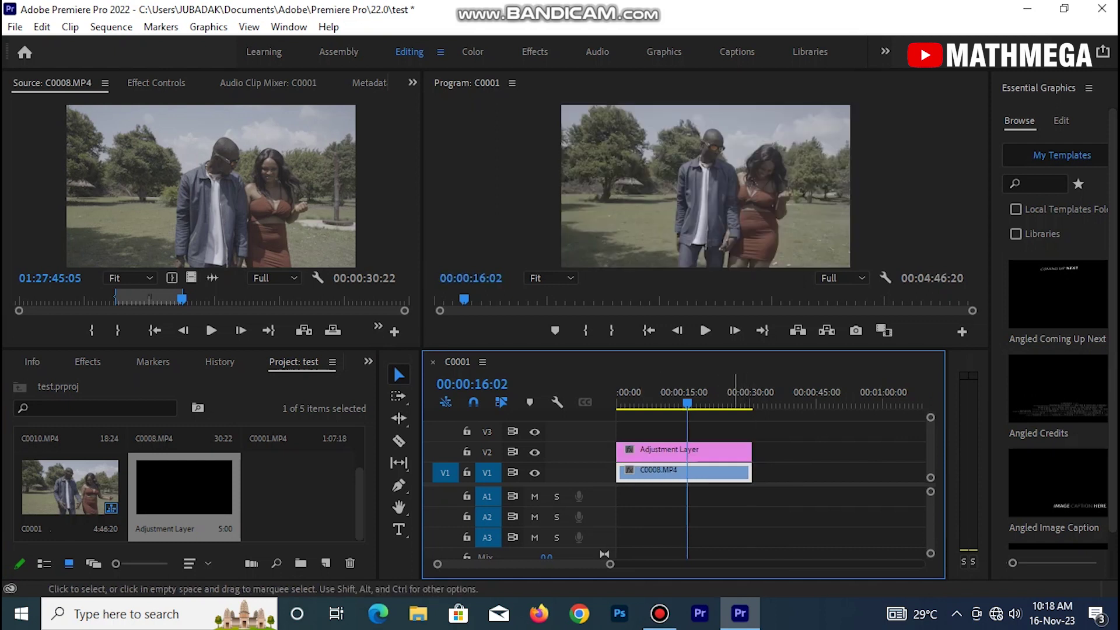
key(ctrl+minus)
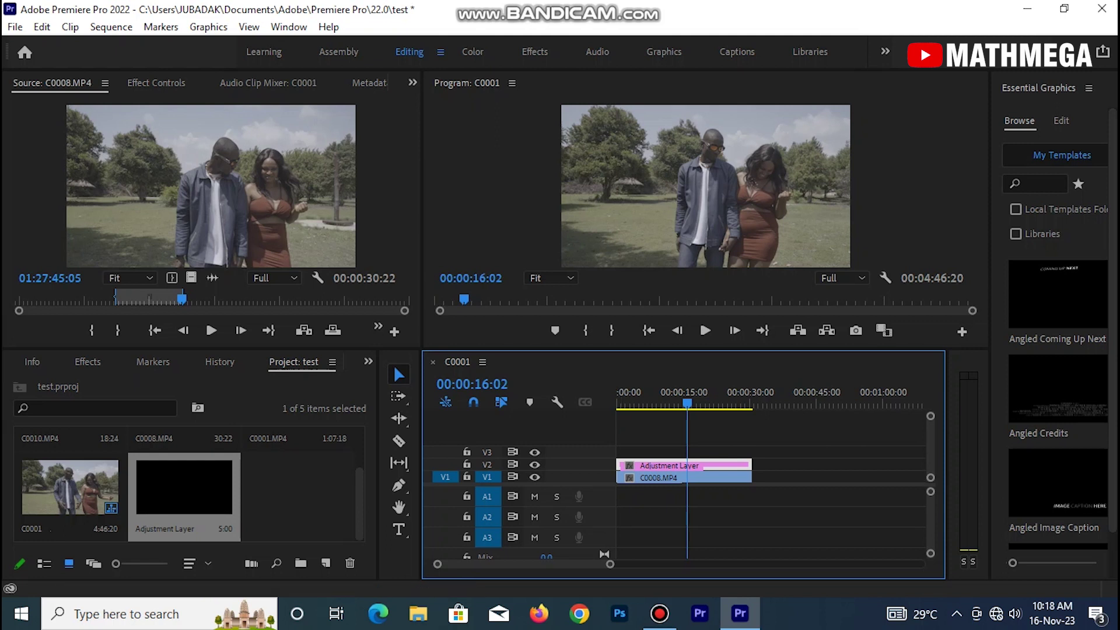
Step: Apply Sony SLog2.cube from Documents > MATHMEGA > Colors > 70 CGC LUTs > Log to Rec709 as the adjustment layer's creative look in Lumetri Color
key(alt+shift+4)
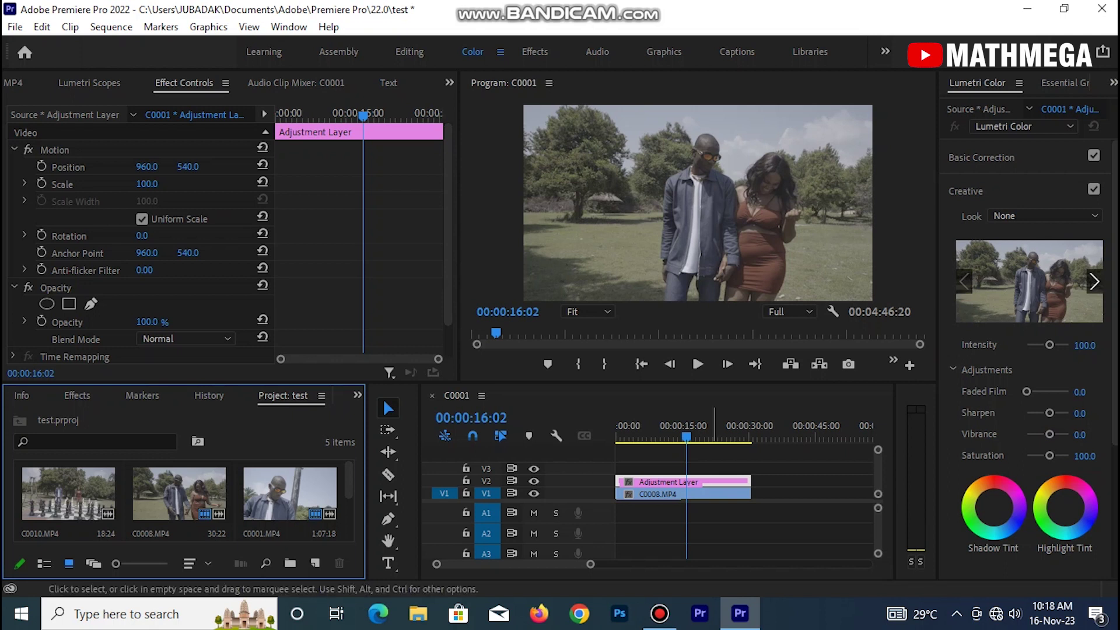
click(1043, 215)
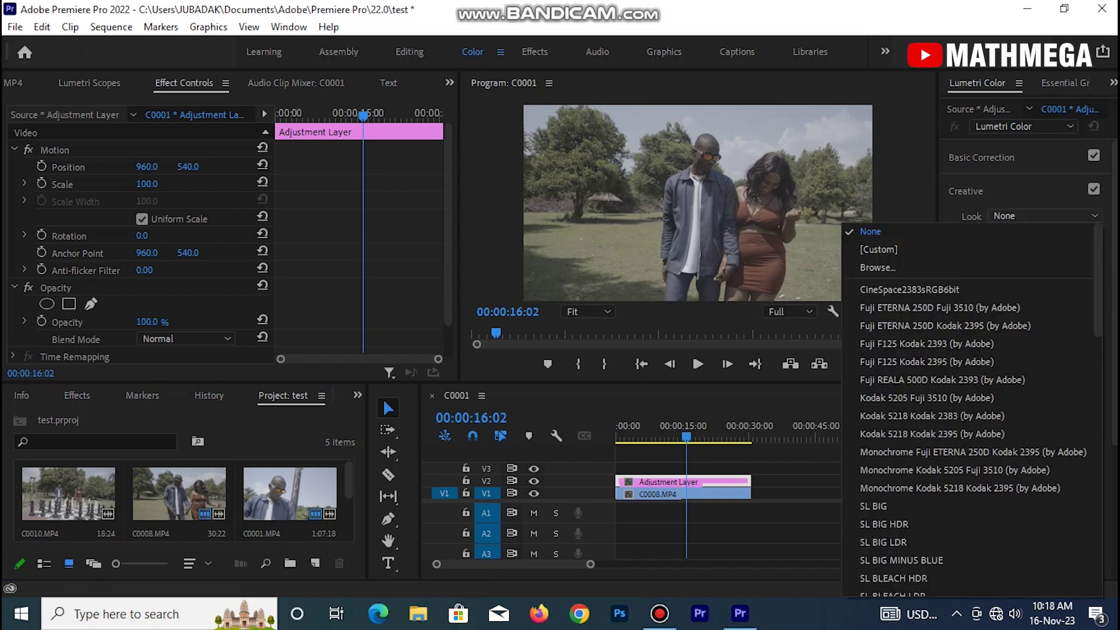
click(877, 268)
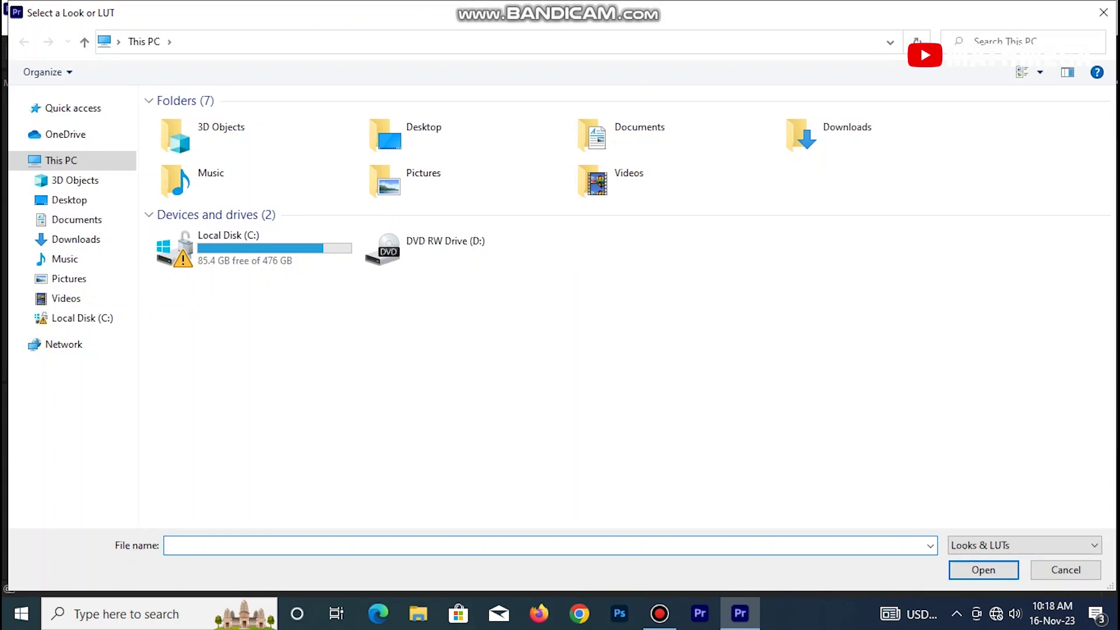
click(76, 219)
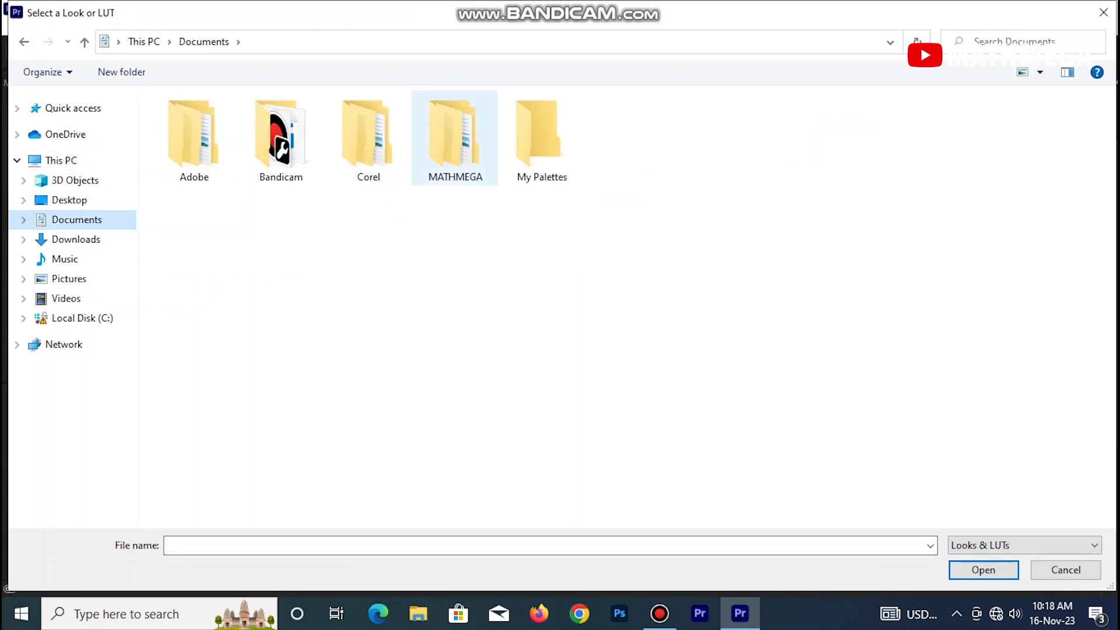
click(455, 138)
double_click(455, 139)
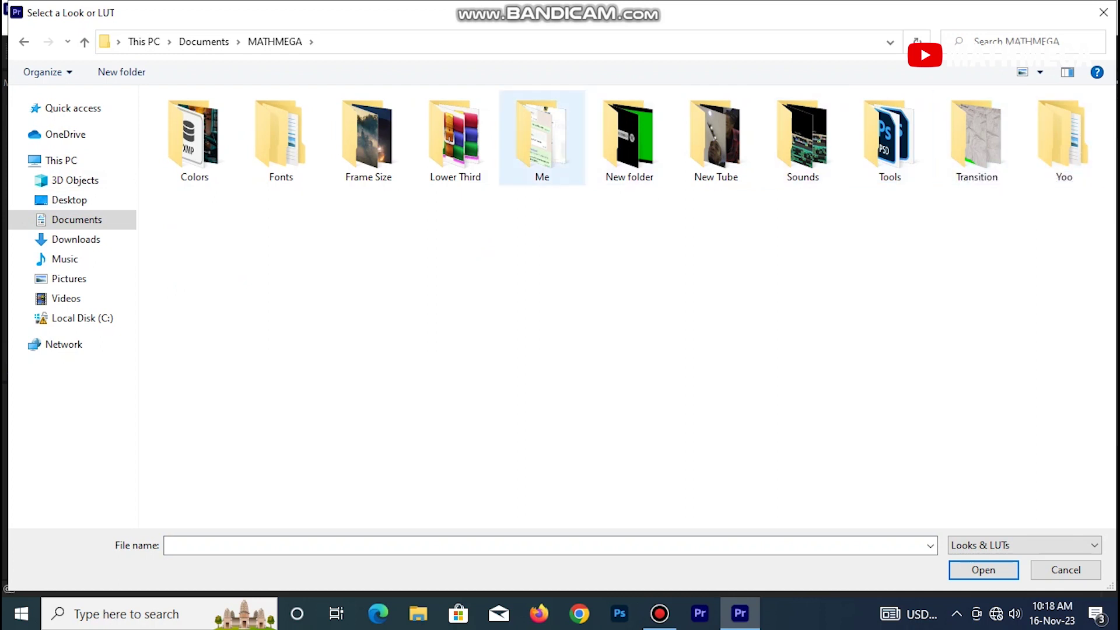
double_click(195, 138)
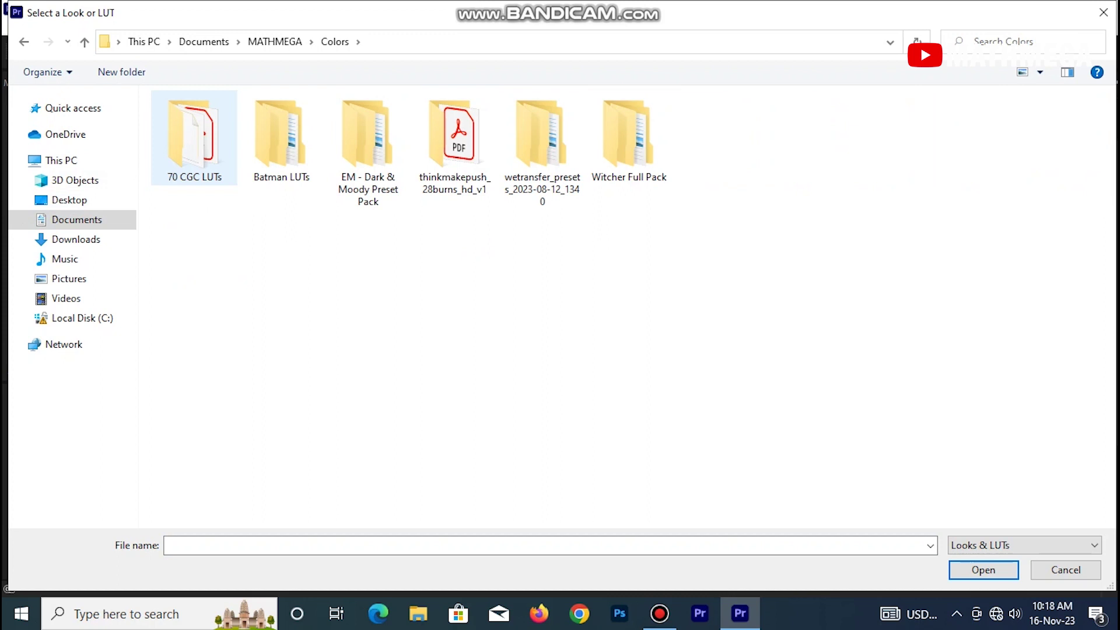
double_click(194, 138)
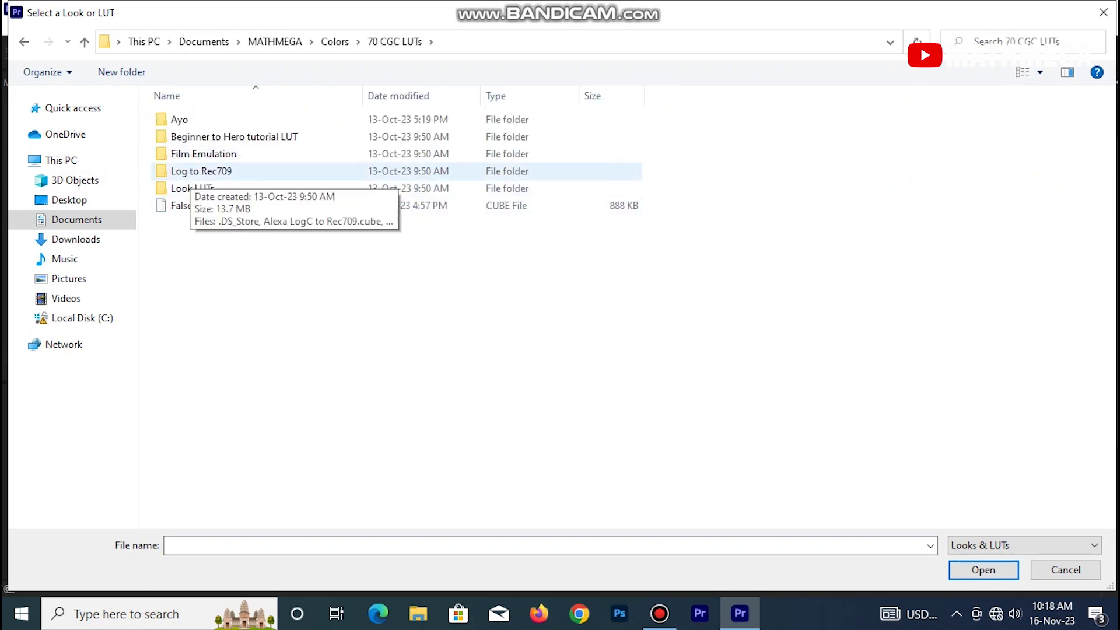
double_click(202, 171)
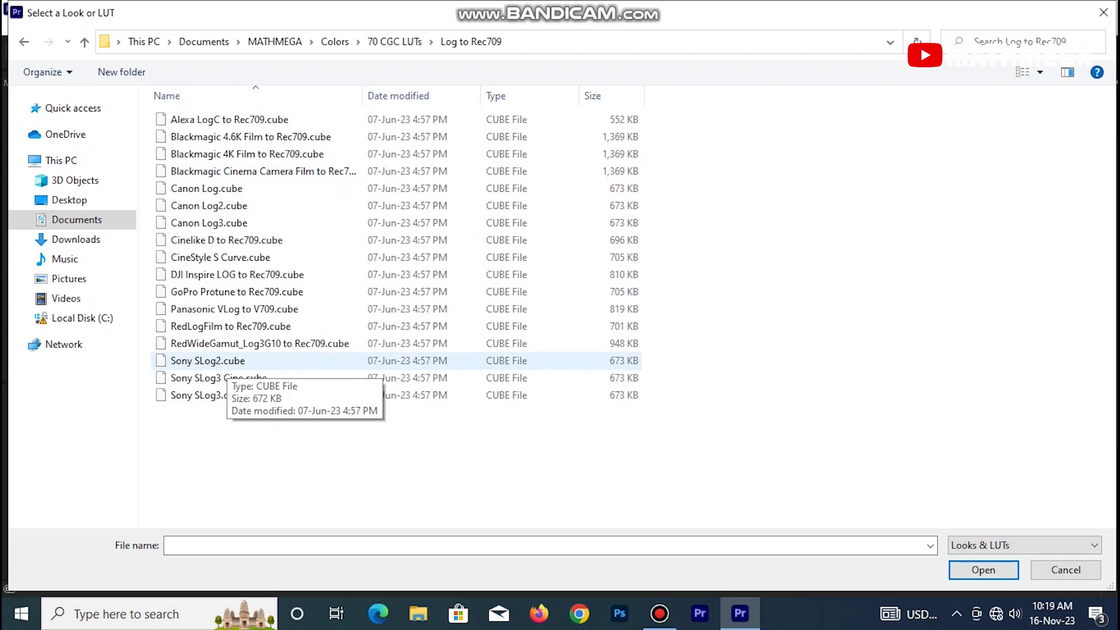
click(222, 362)
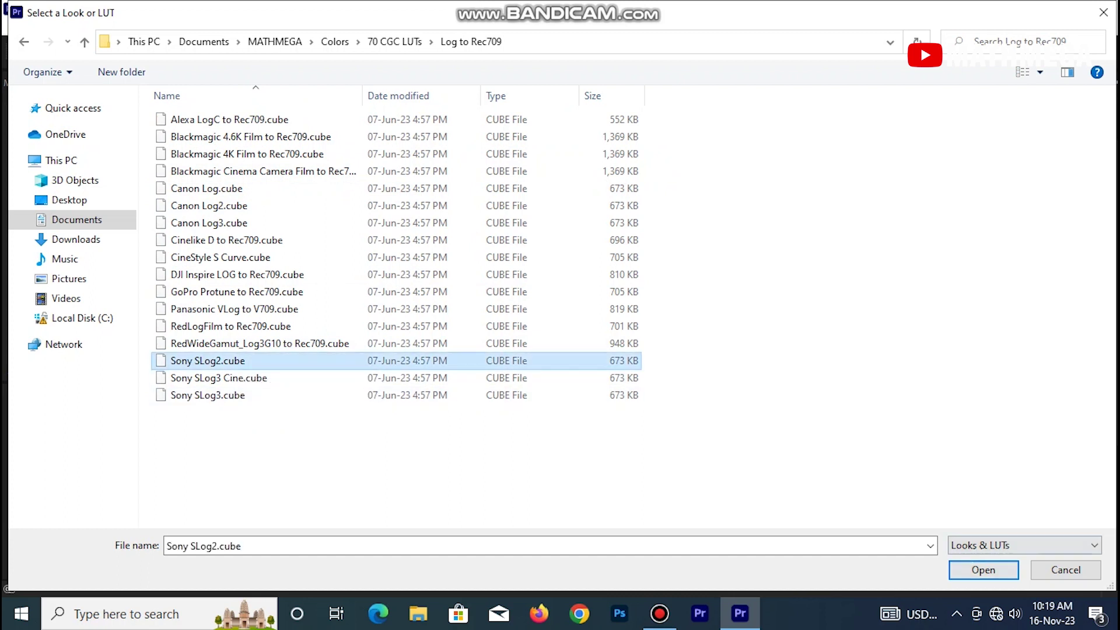
click(984, 570)
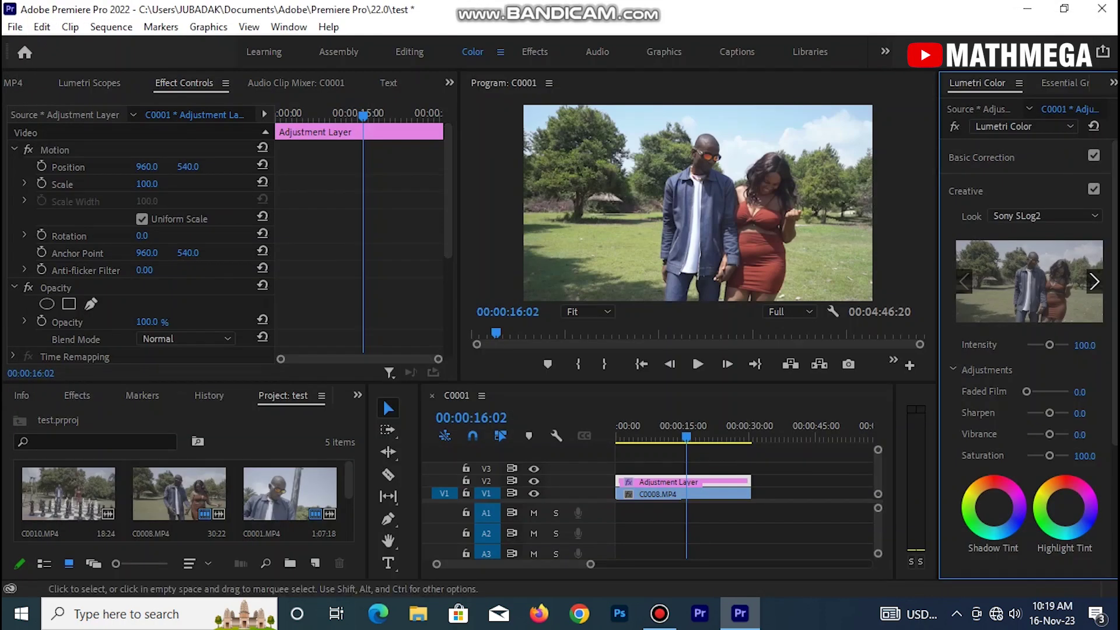
Step: Compare the footage with and without the adjustment layer on V2, and check the look on earlier frames
click(533, 480)
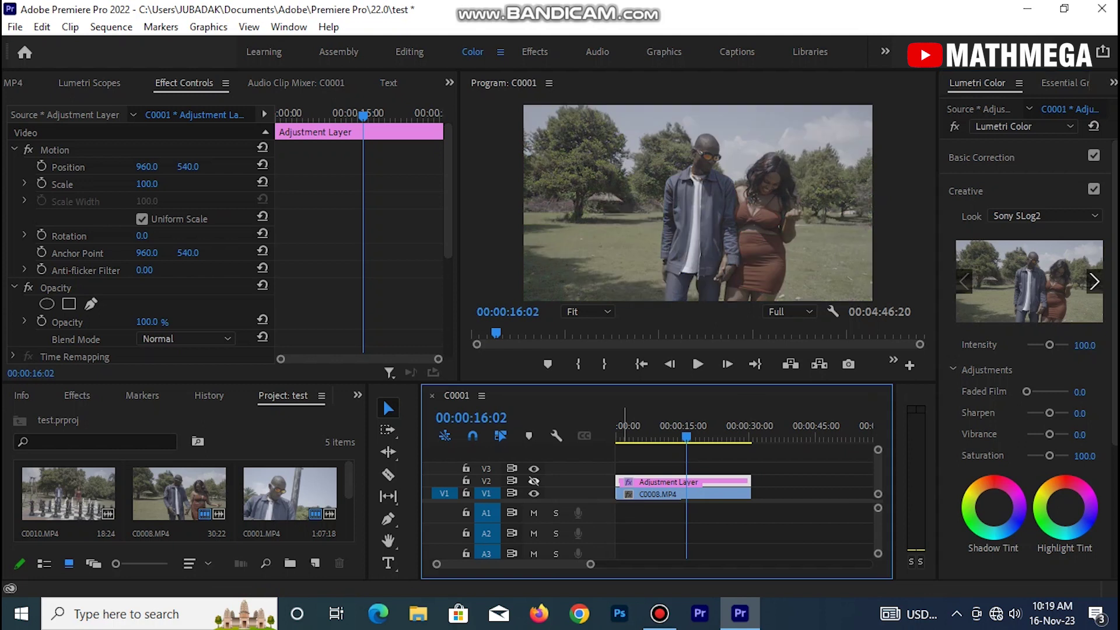
click(534, 480)
click(665, 435)
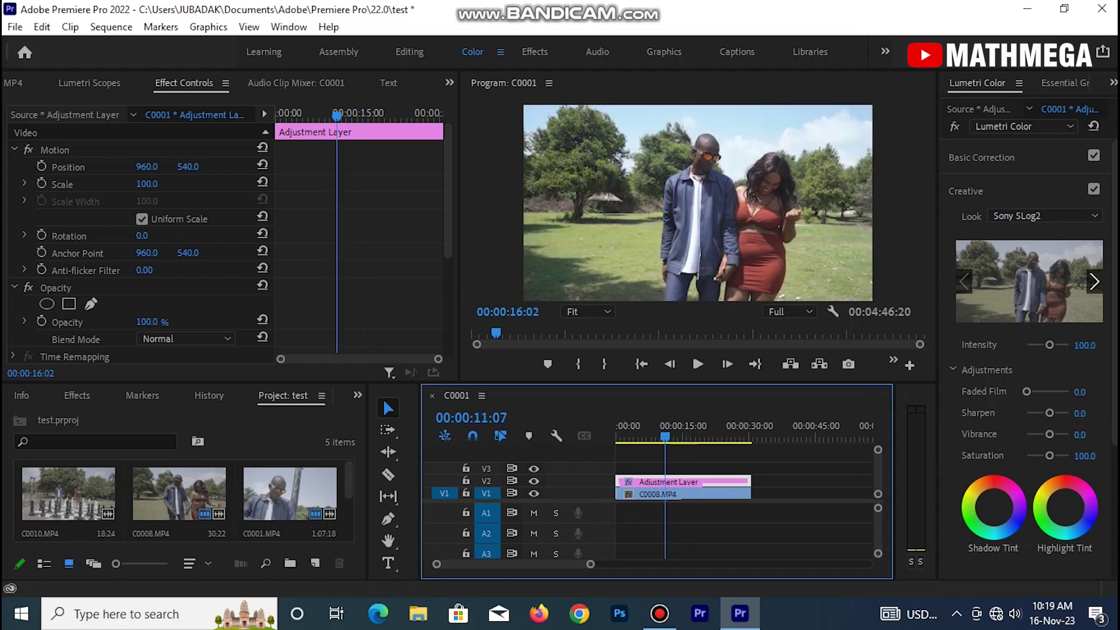
drag(665, 436, 617, 436)
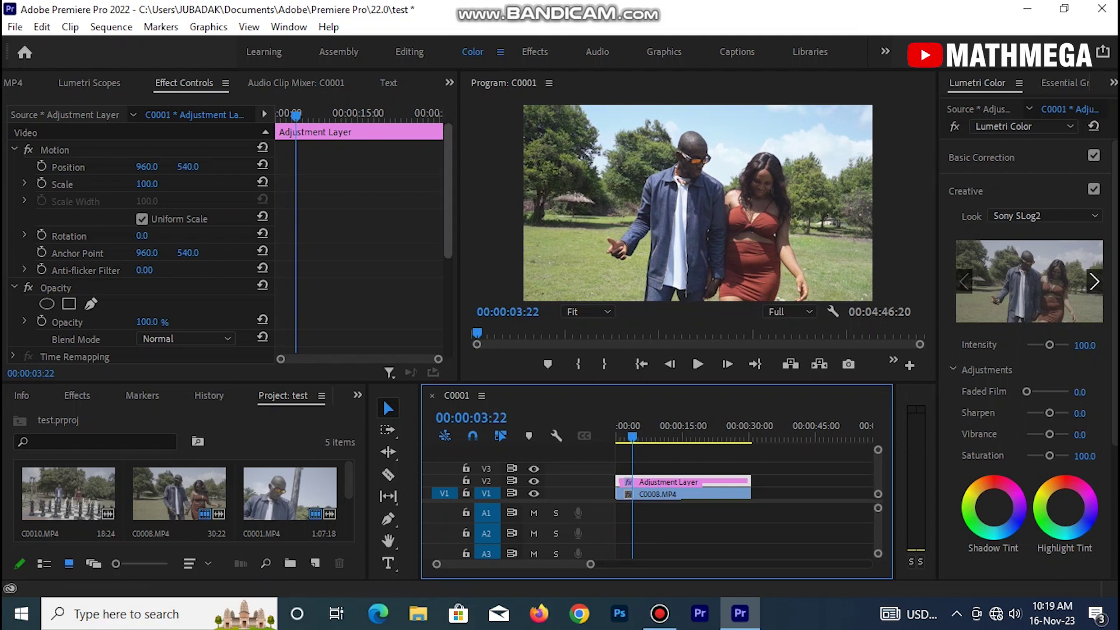
Step: Expand the Basic Correction tone controls of the adjustment layer's Lumetri Color effect and lower Highlights to -85.6
drag(448, 193, 448, 291)
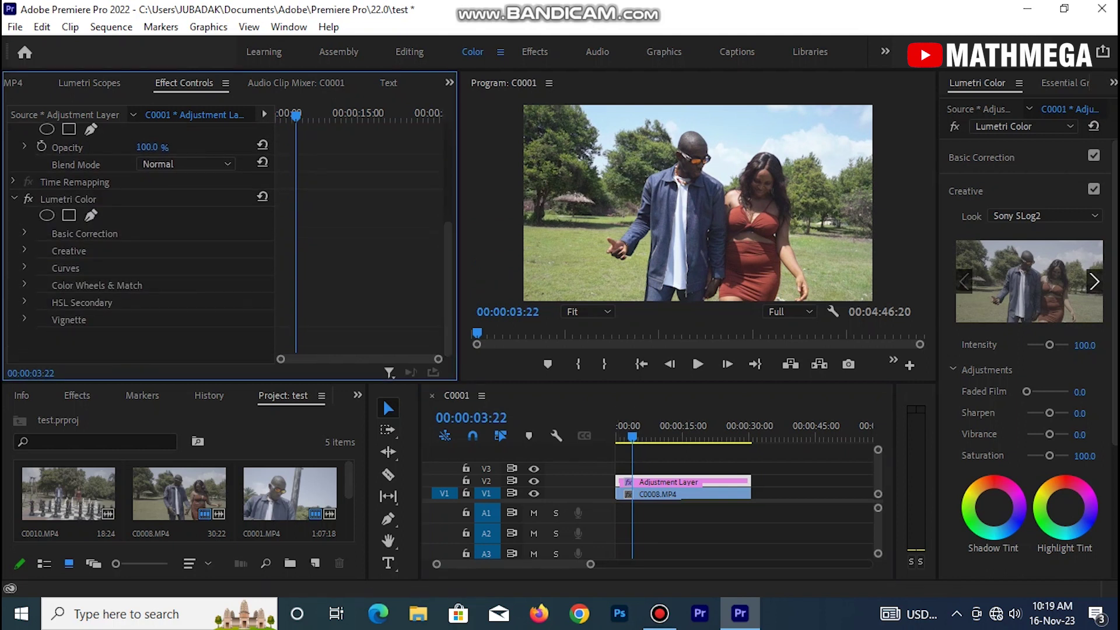
click(24, 233)
scroll(140, 239, down, 5)
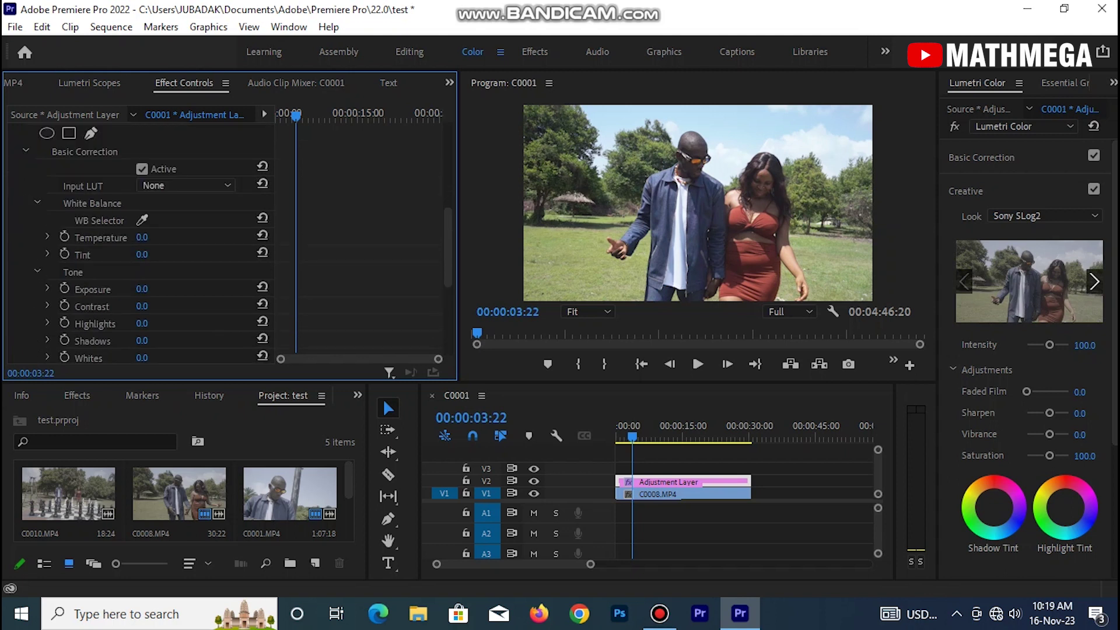
click(47, 293)
click(48, 274)
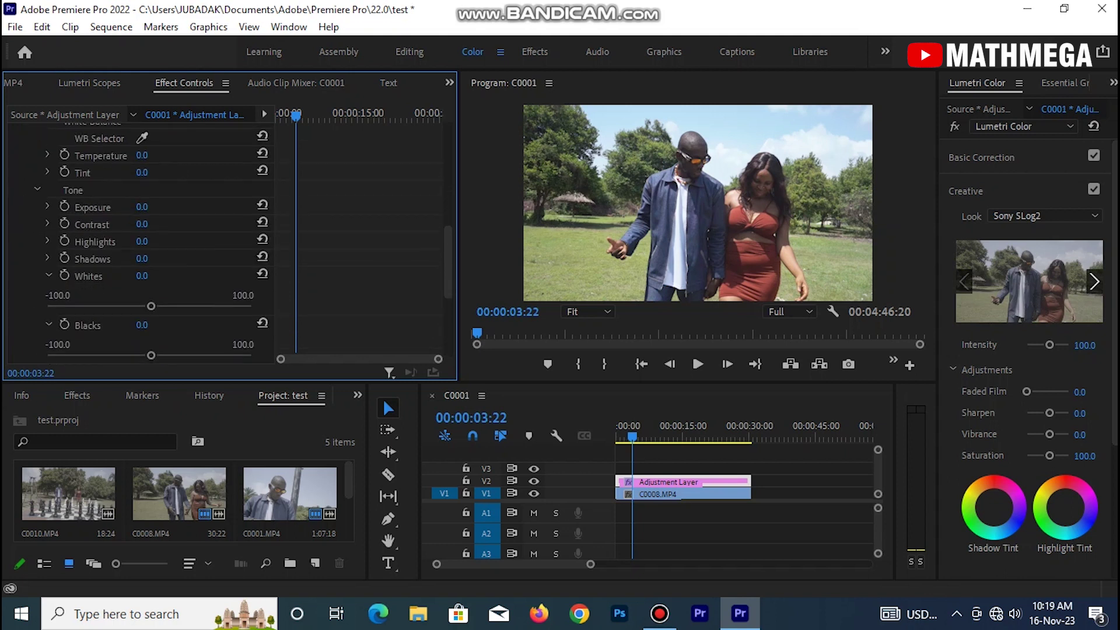
click(47, 258)
click(47, 241)
click(47, 224)
click(48, 206)
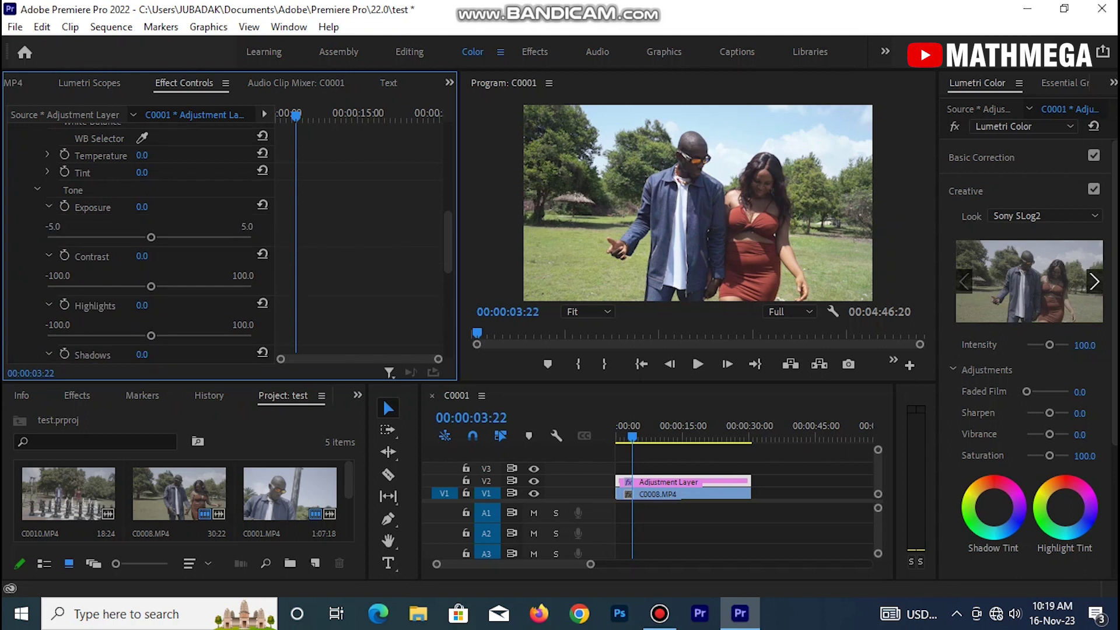
scroll(140, 239, down, 1)
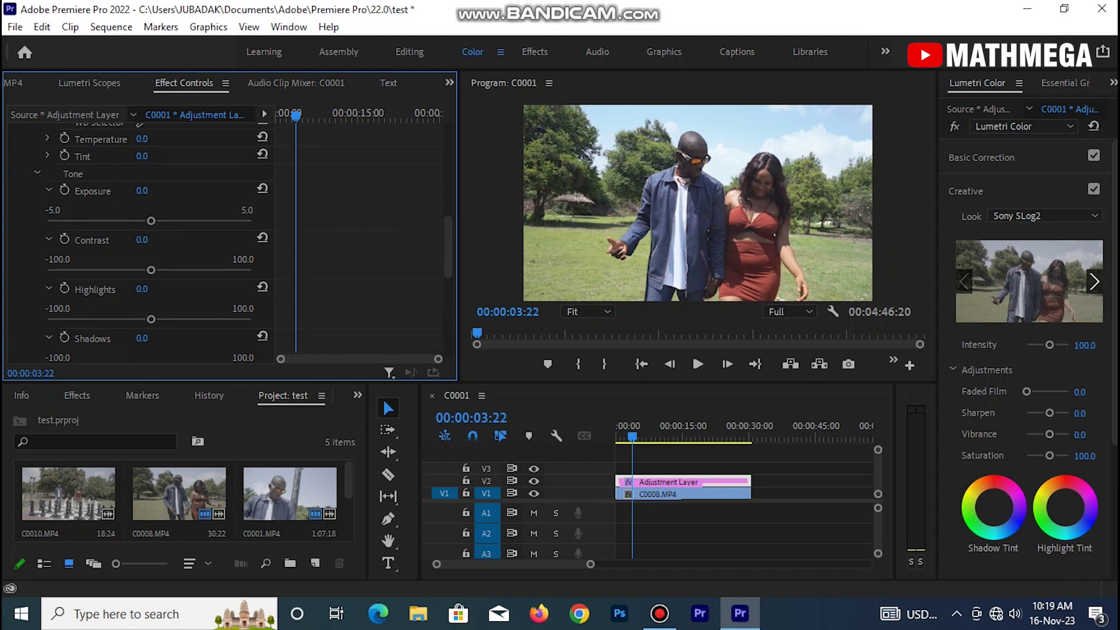
drag(151, 319, 60, 319)
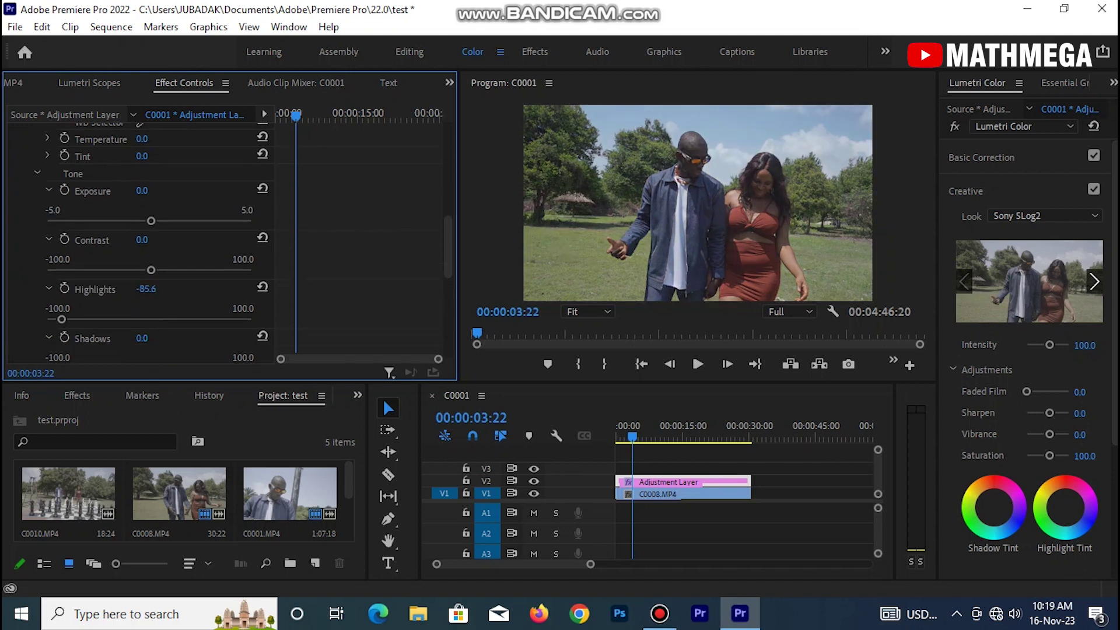
Step: Adjust the remaining Lumetri tone values: Shadows 15.2, Contrast 5.6, Whites -36.0 and Blacks -14.4
scroll(139, 245, down, 3)
drag(151, 302, 165, 303)
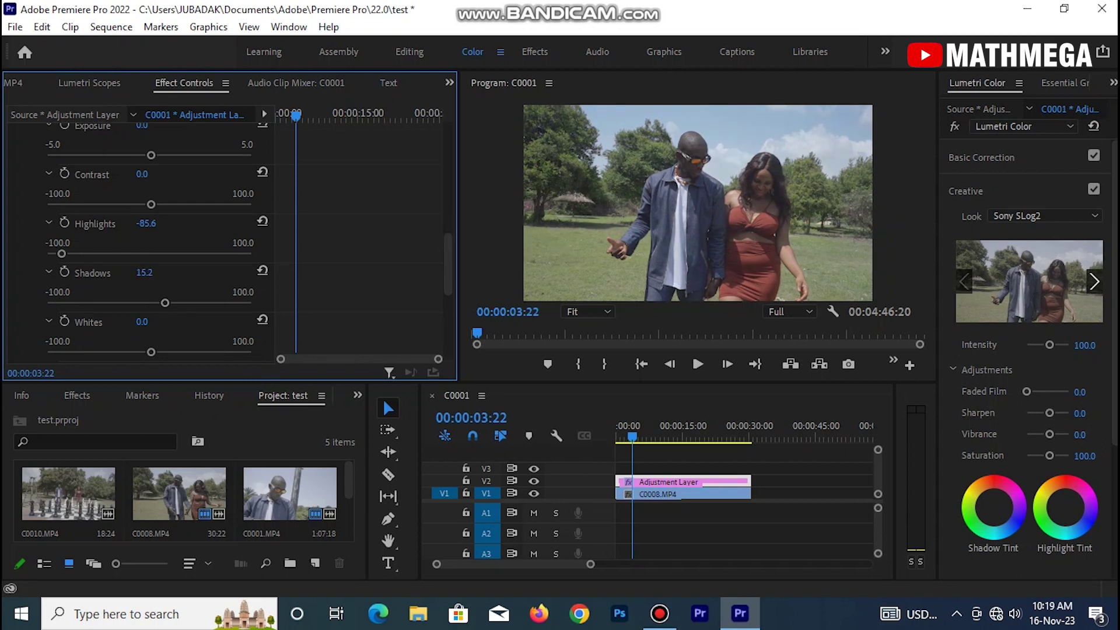
drag(151, 204, 155, 204)
mouse_move(151, 351)
mouse_down()
mouse_move(113, 352)
mouse_move(134, 352)
mouse_up()
scroll(140, 245, down, 2)
Step: Play the graded sequence from its start to check the correction
click(617, 436)
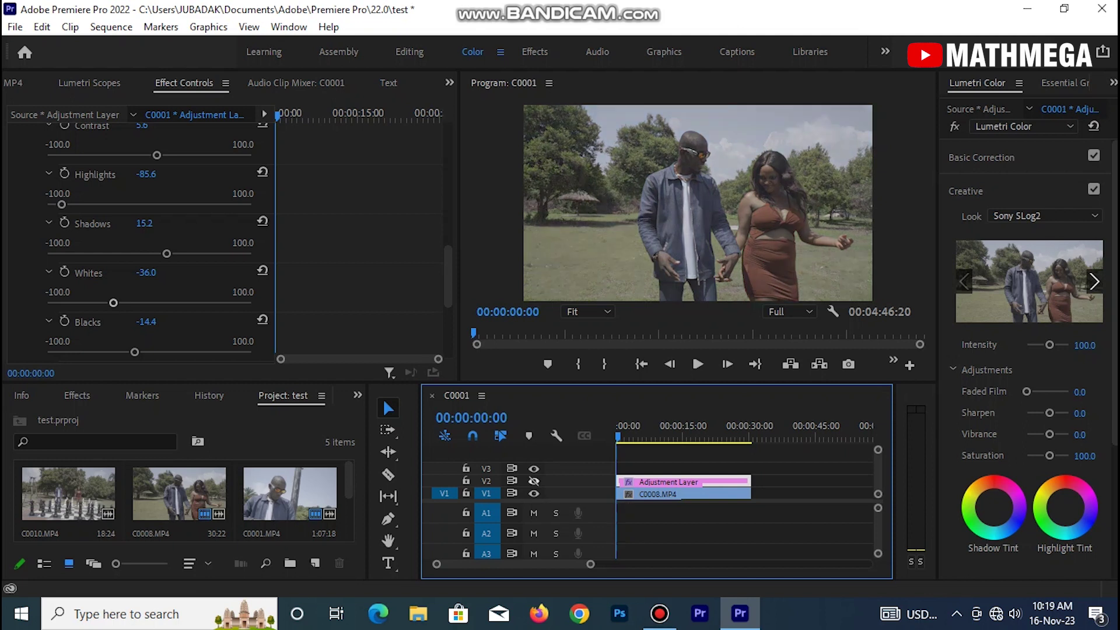
click(698, 364)
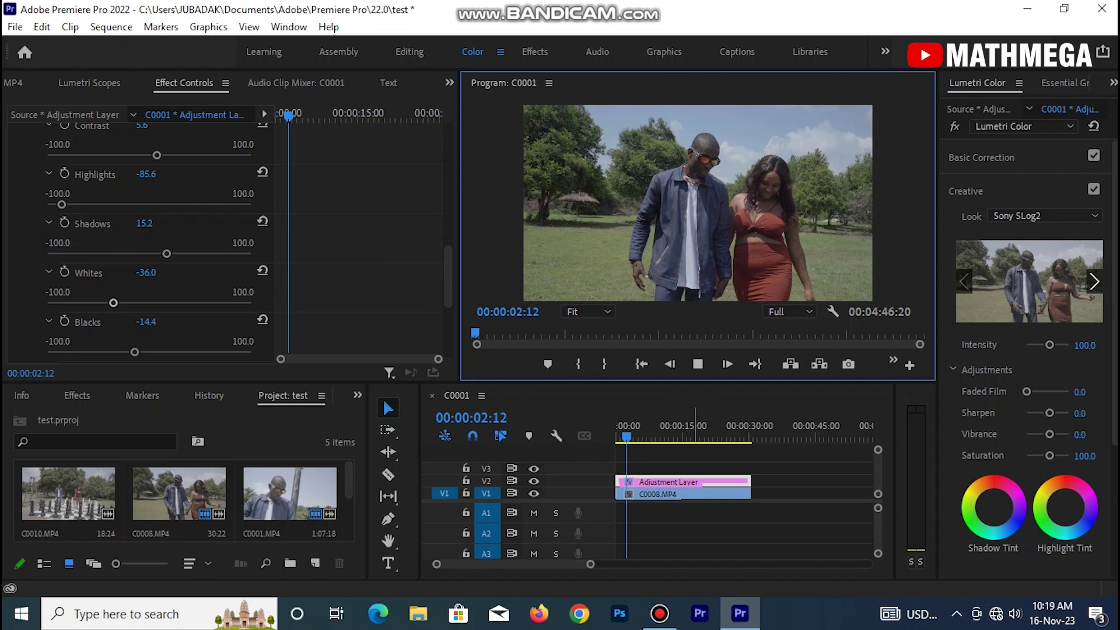
Step: Stop playback, return to the sequence start, and add a second adjustment layer on V3 spanning the full length of the C0008.MP4 clip
click(697, 364)
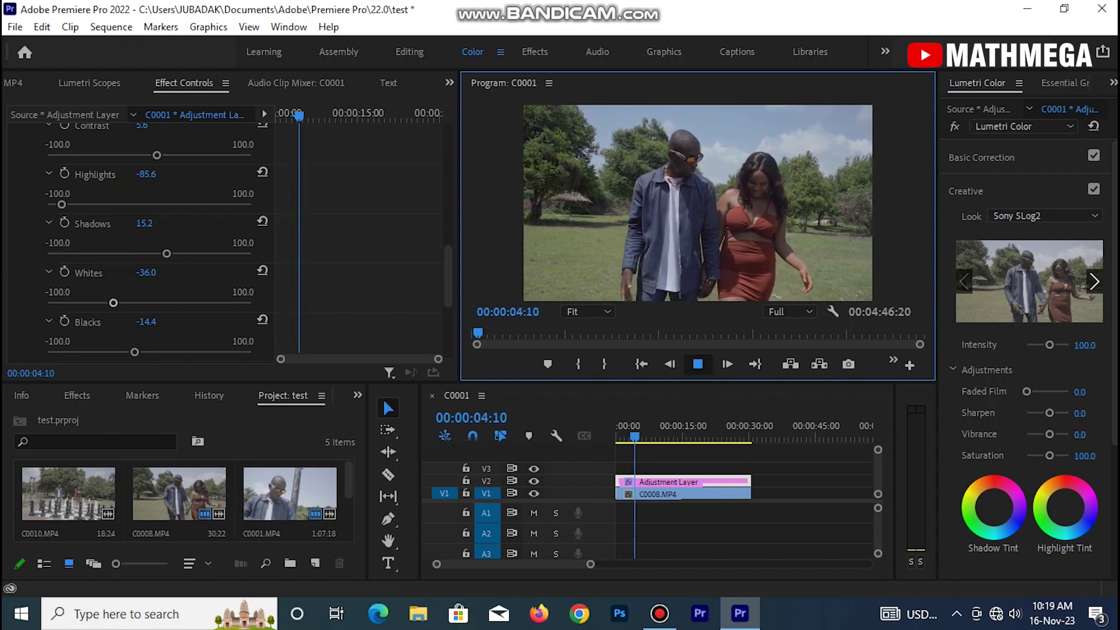
click(616, 437)
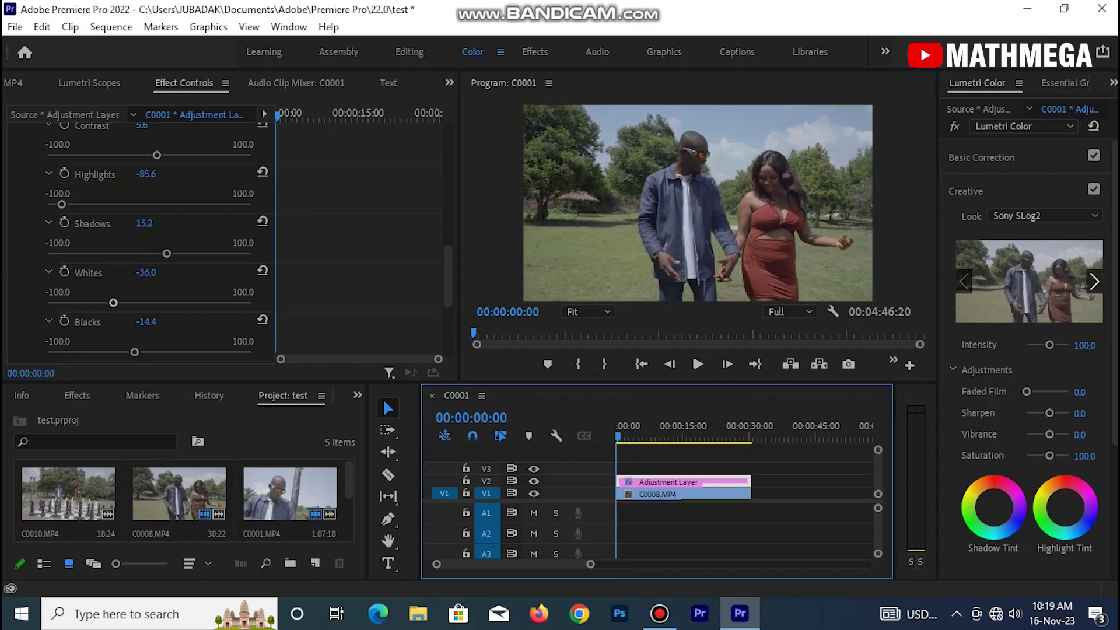
scroll(348, 479, down, 2)
click(315, 563)
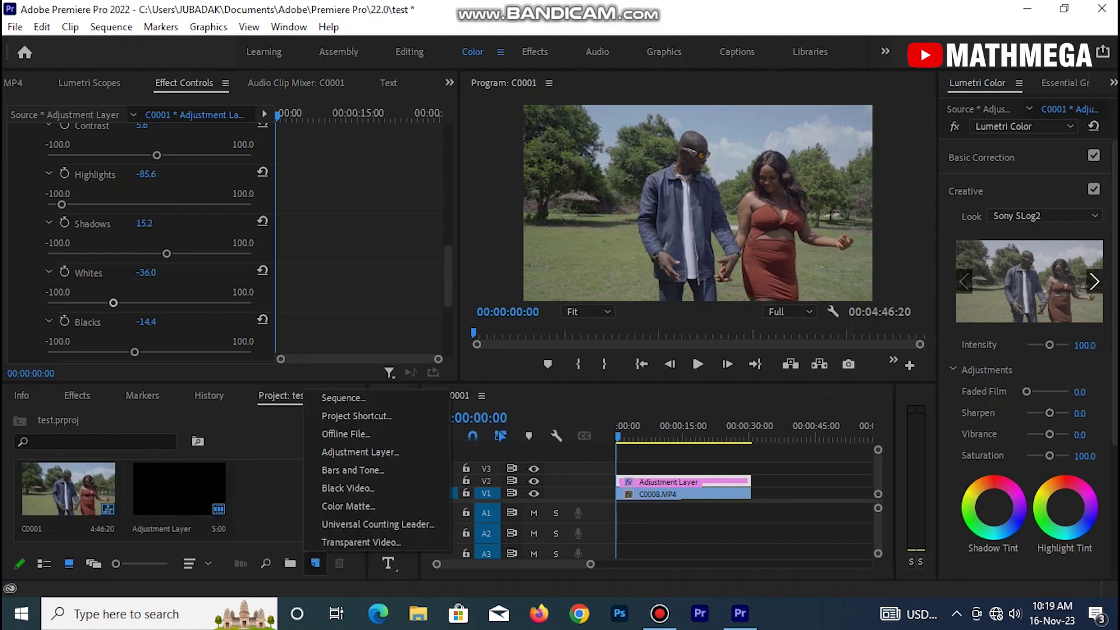
click(360, 452)
click(587, 363)
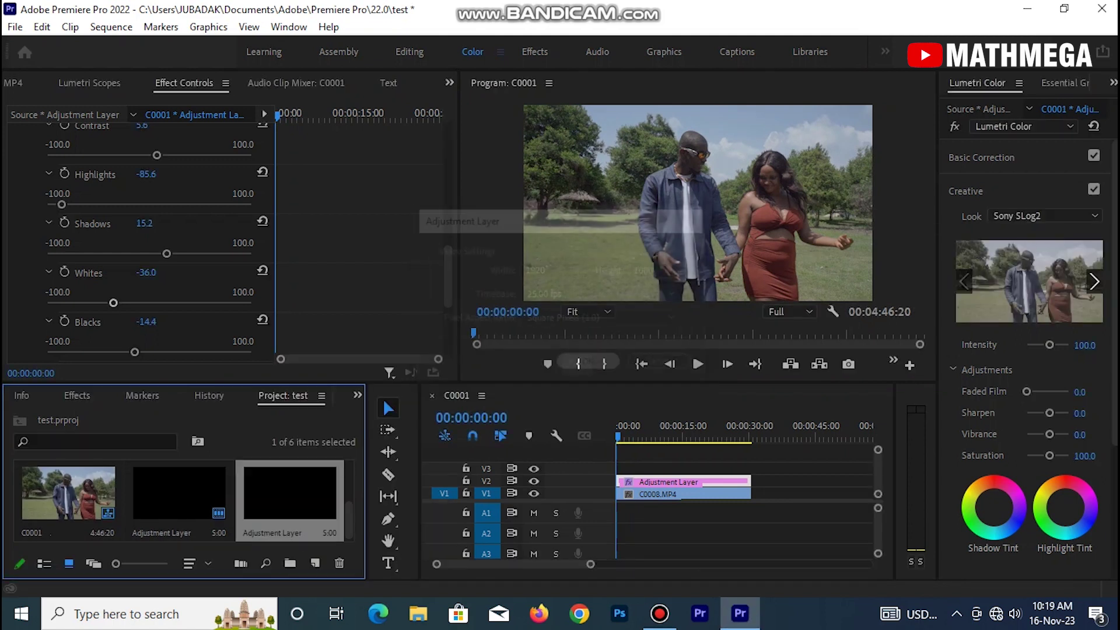
drag(289, 492, 750, 468)
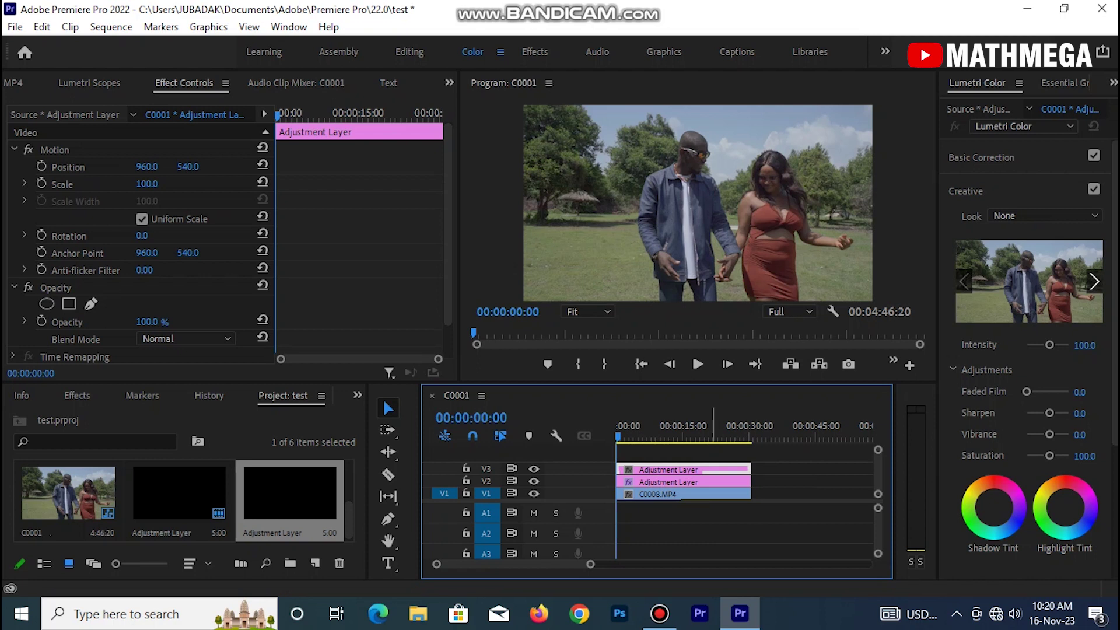
Step: Look through the Presets and Predefinições folders of the effects library for a color preset for the new adjustment layer
drag(448, 225, 448, 236)
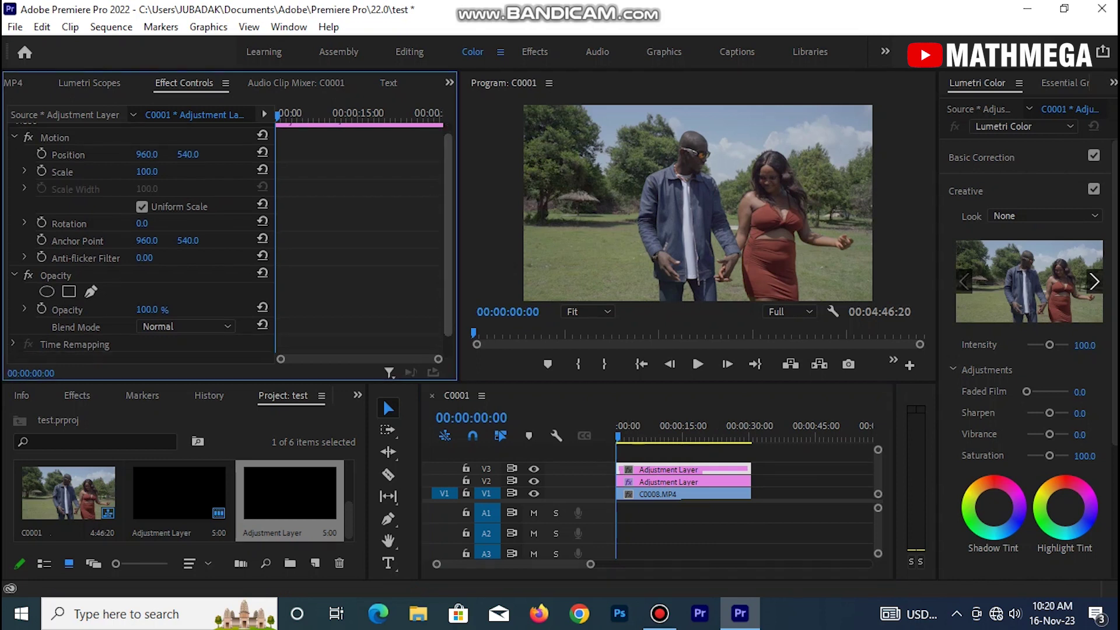
scroll(140, 233, down, 2)
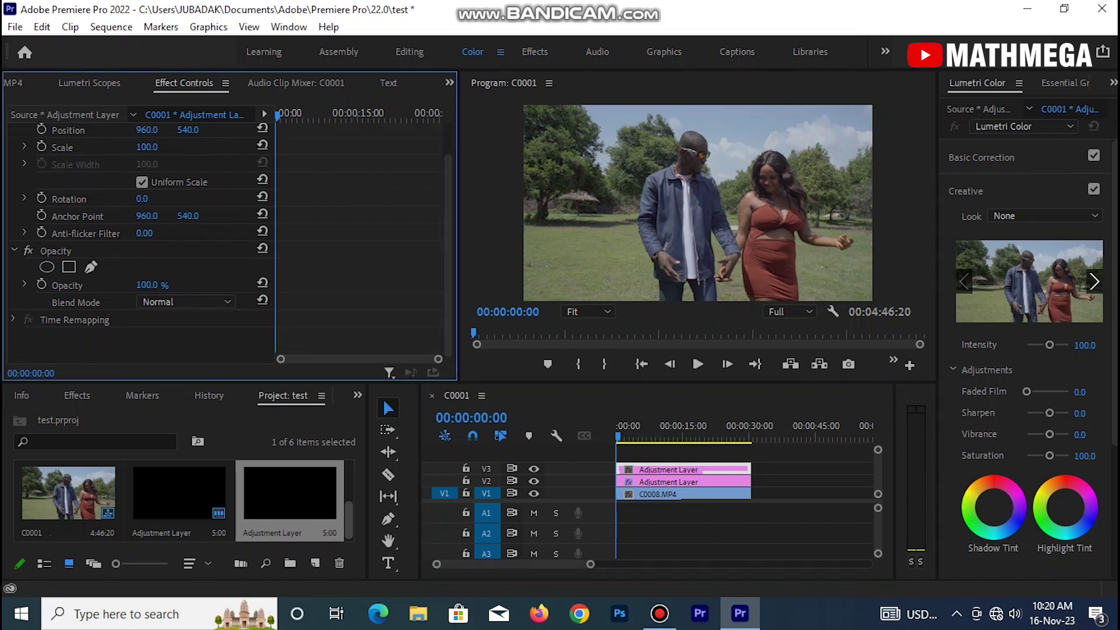
scroll(181, 496, down, 1)
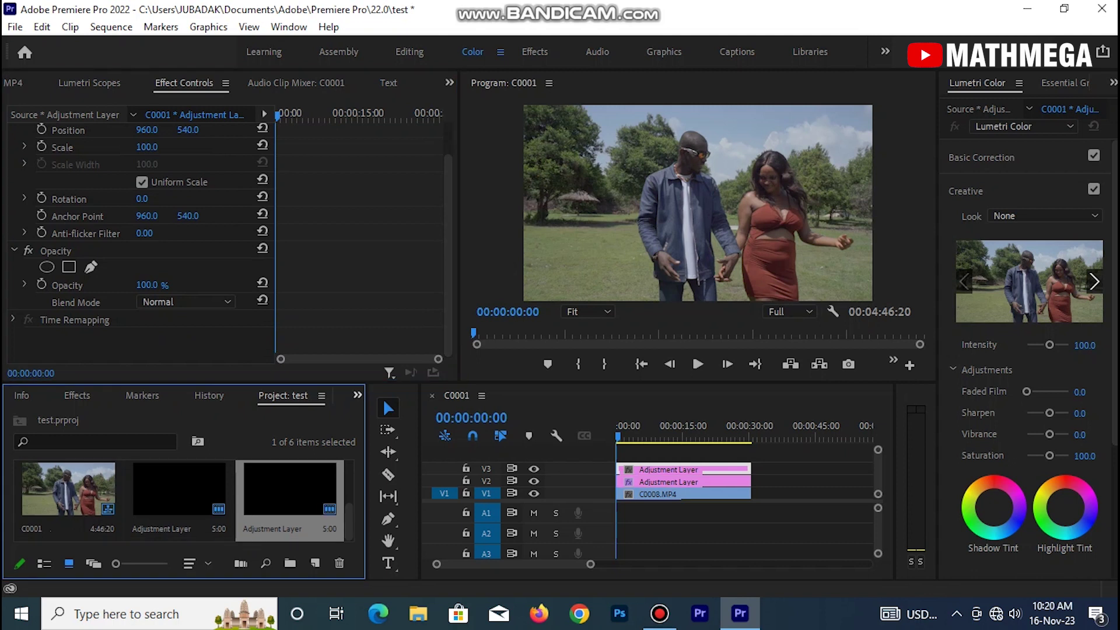
click(357, 395)
click(387, 470)
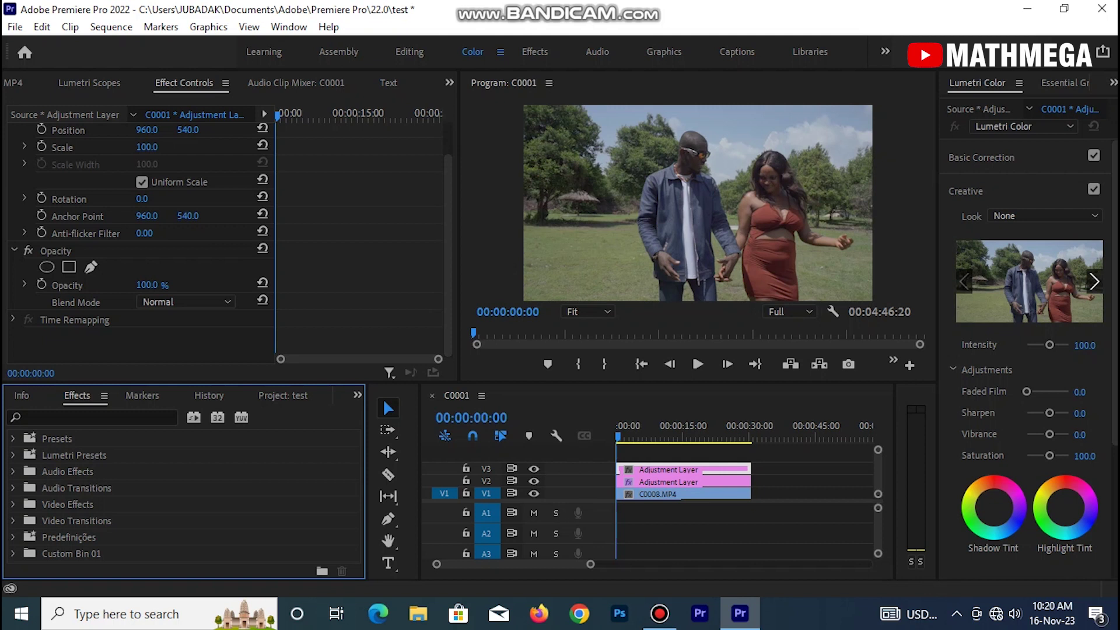
click(13, 438)
scroll(128, 496, down, 3)
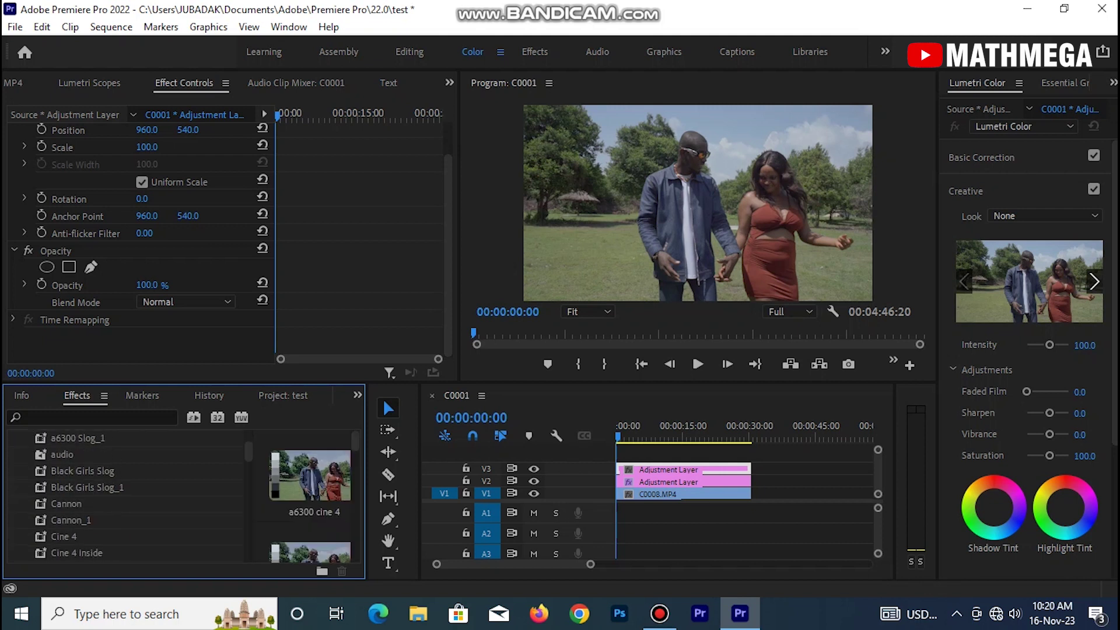
scroll(128, 495, down, 5)
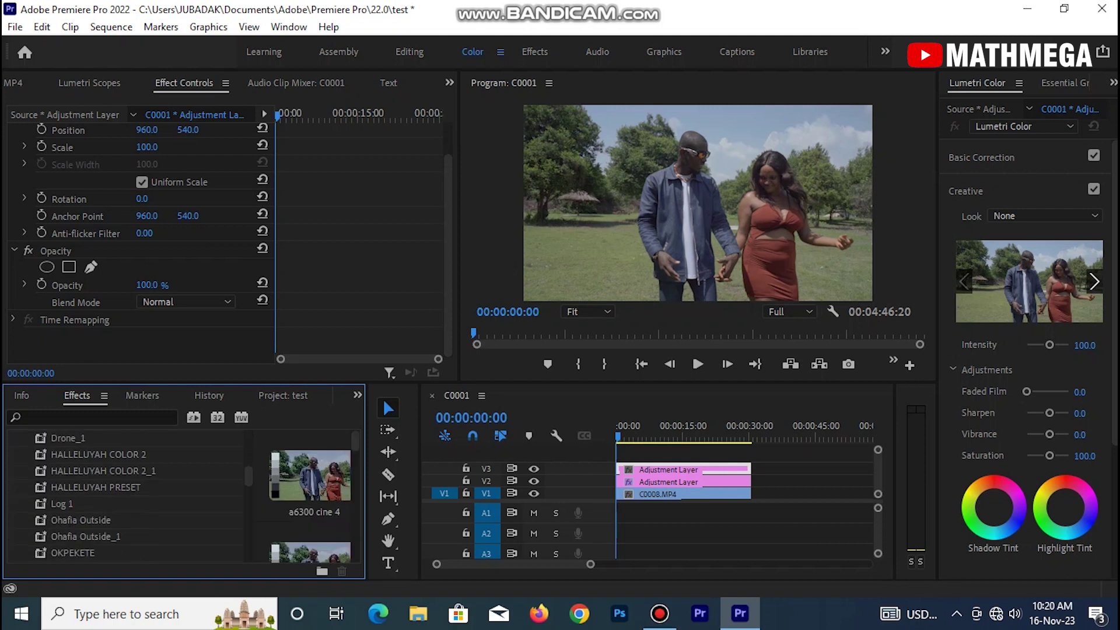
scroll(128, 495, down, 6)
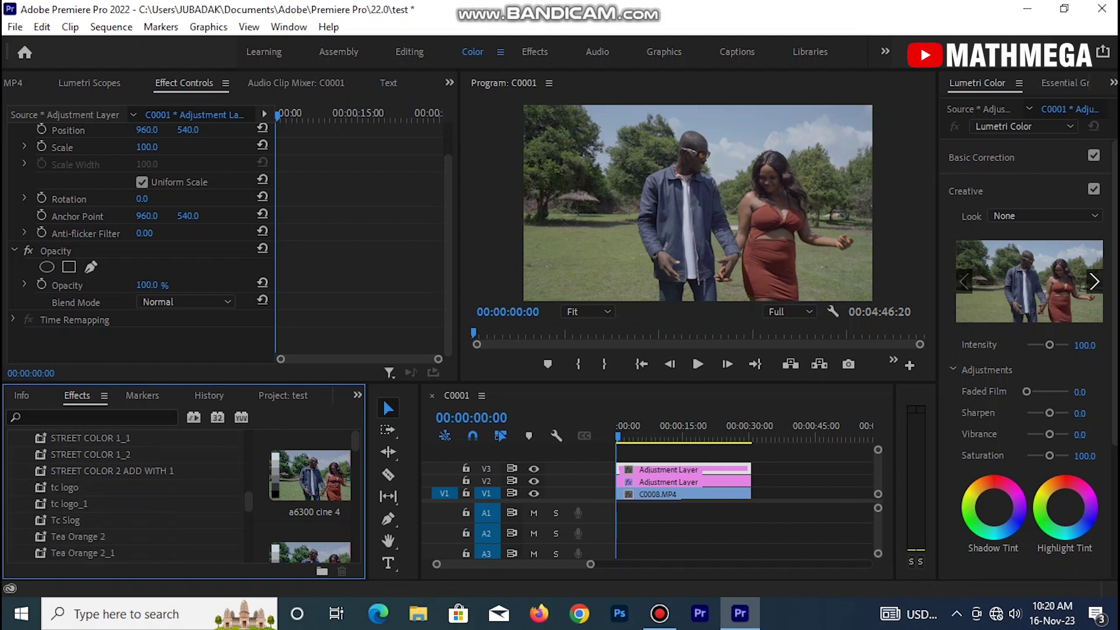
scroll(128, 496, down, 6)
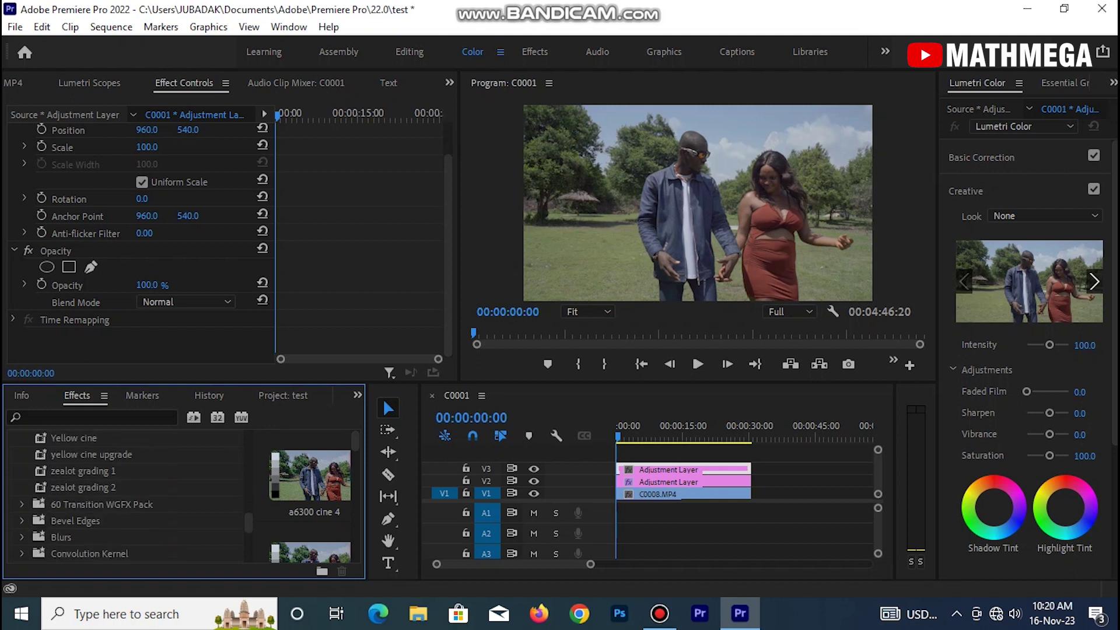
scroll(128, 496, down, 2)
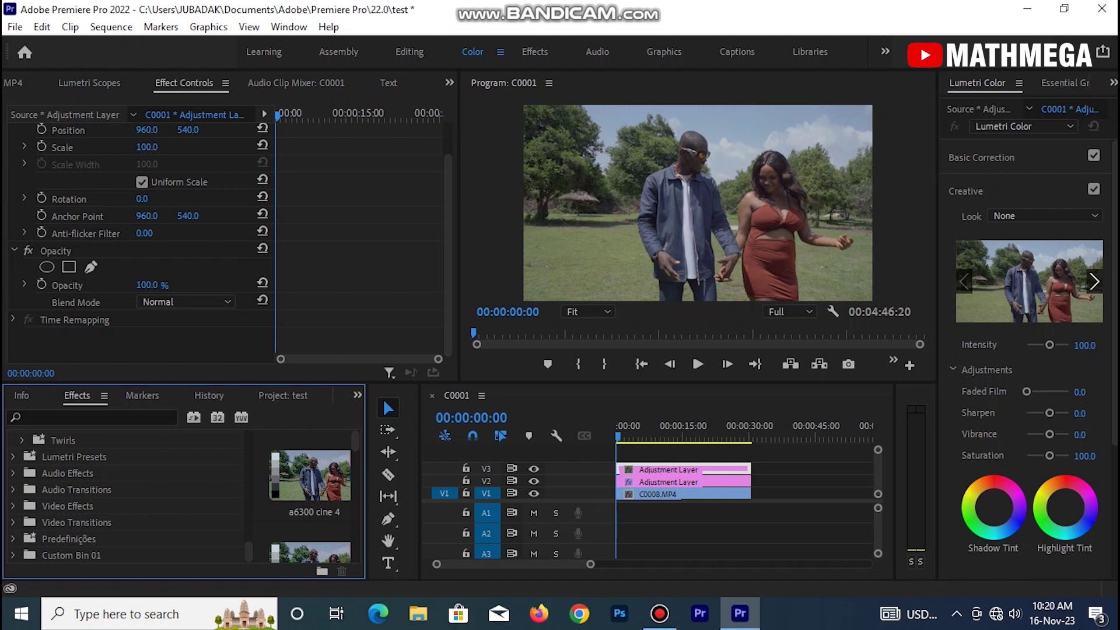
click(12, 538)
scroll(129, 496, down, 3)
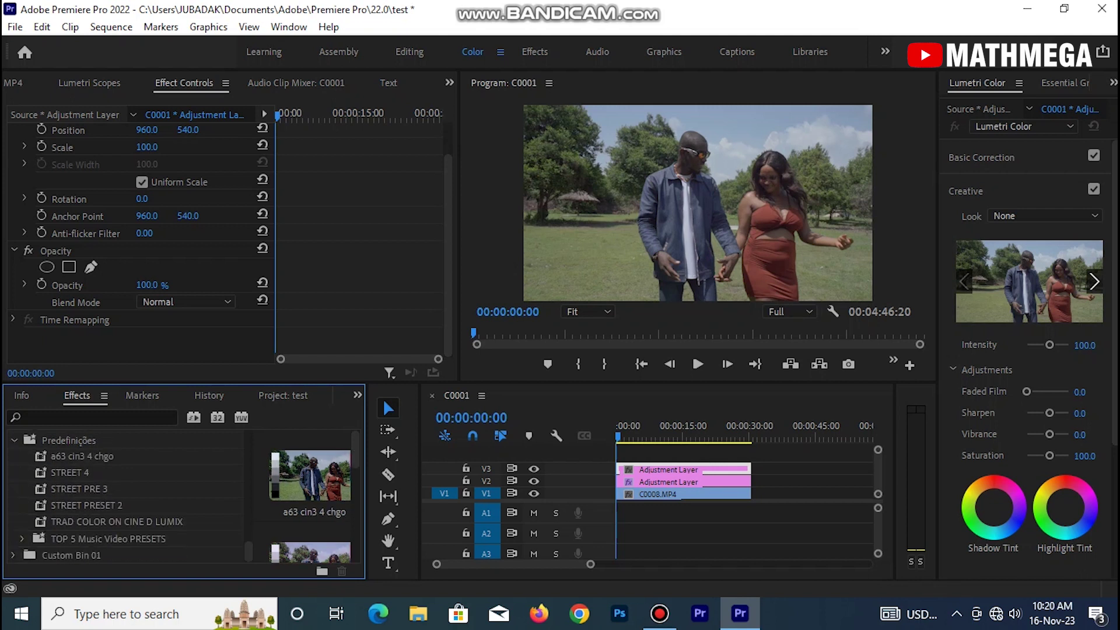
Step: Apply the STREET 4 preset from the Predefinições folder to the adjustment layer on V3
click(69, 472)
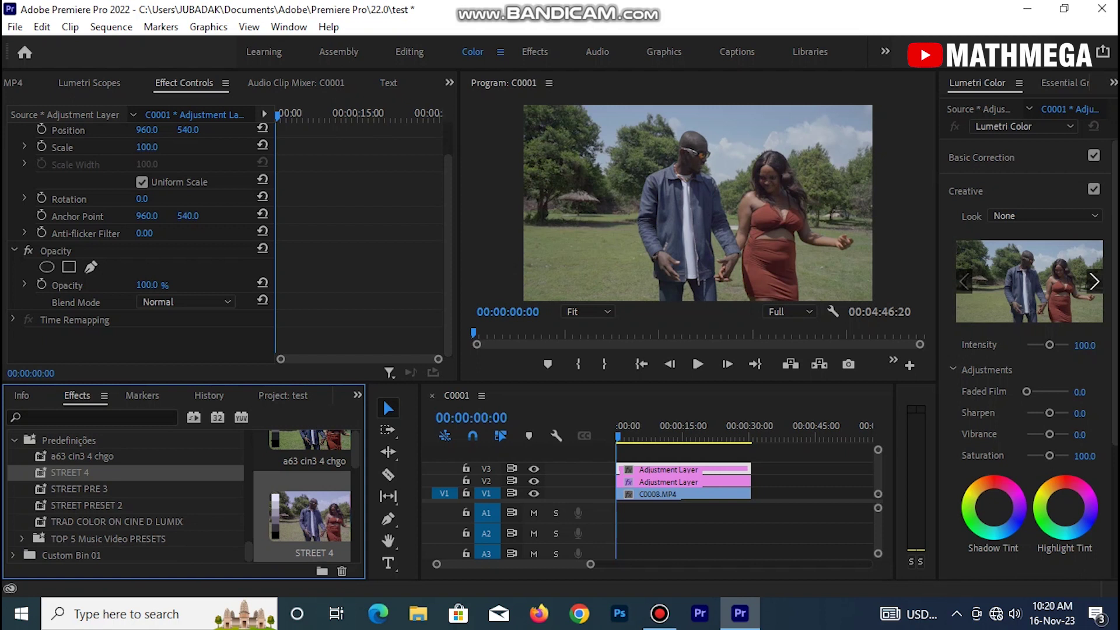
click(69, 472)
drag(91, 473, 79, 473)
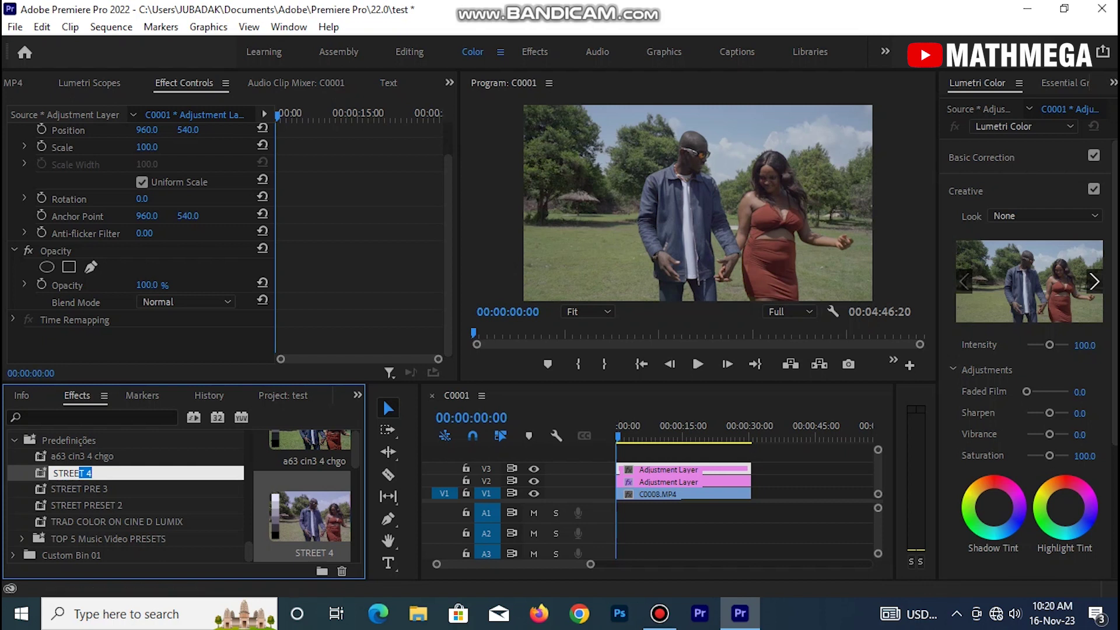
key(Return)
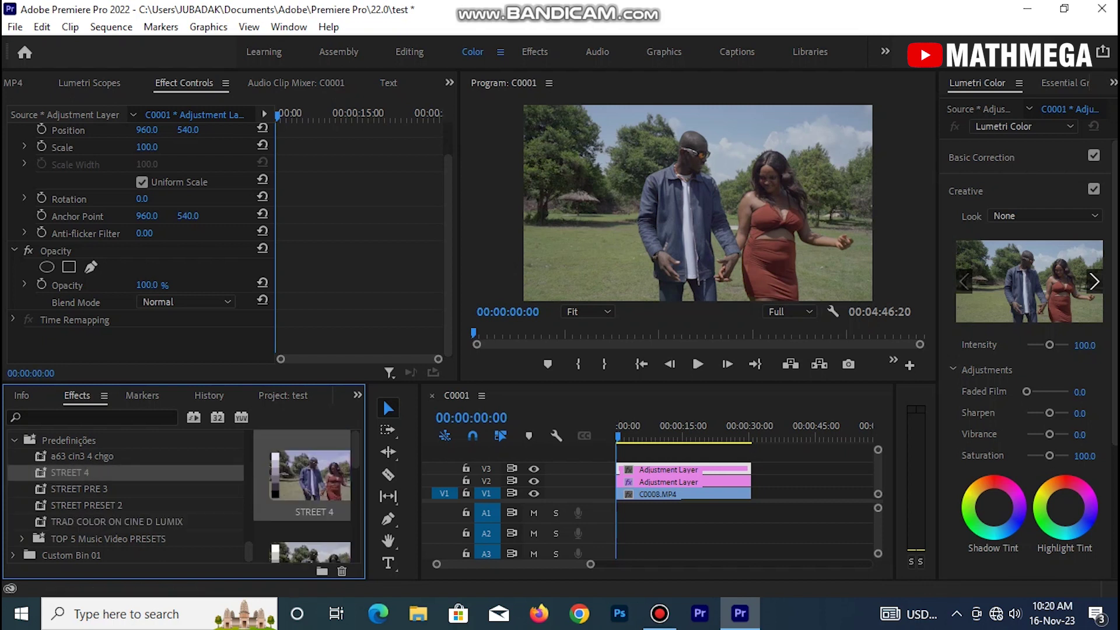
drag(69, 472, 650, 470)
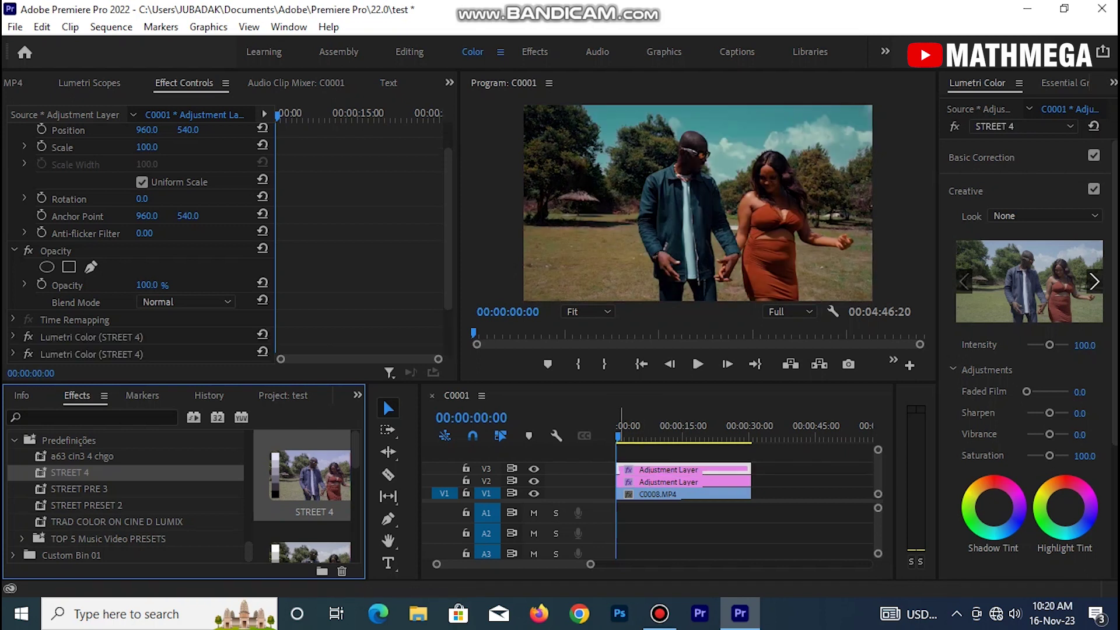
Step: Compare the picture with and without V3, and play the sequence from the start to check the STREET 4 look
click(533, 468)
click(533, 469)
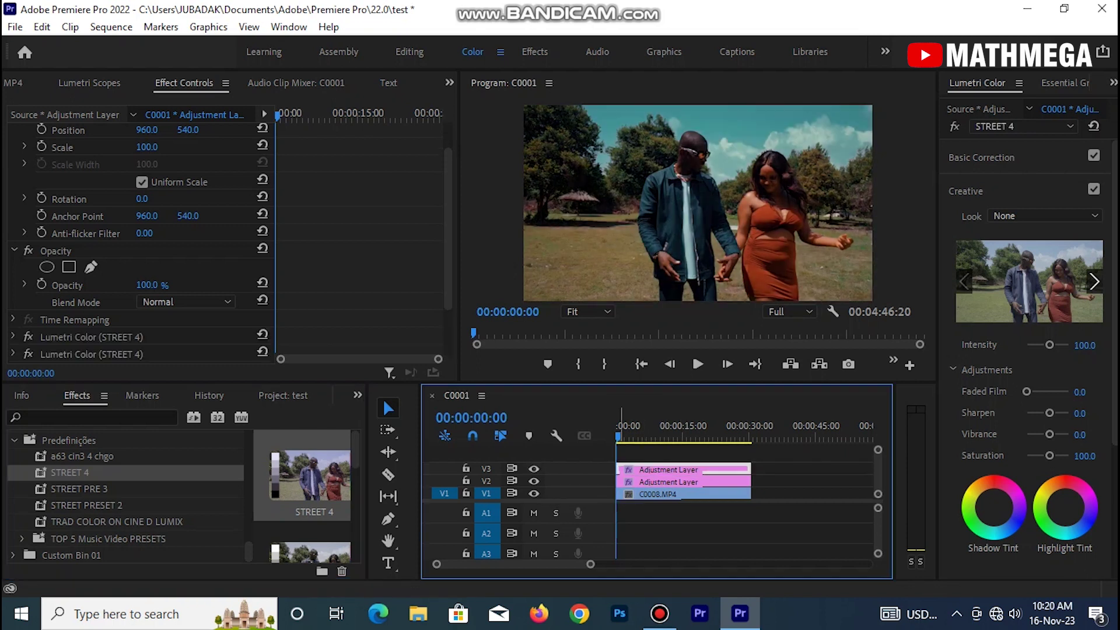
key(space)
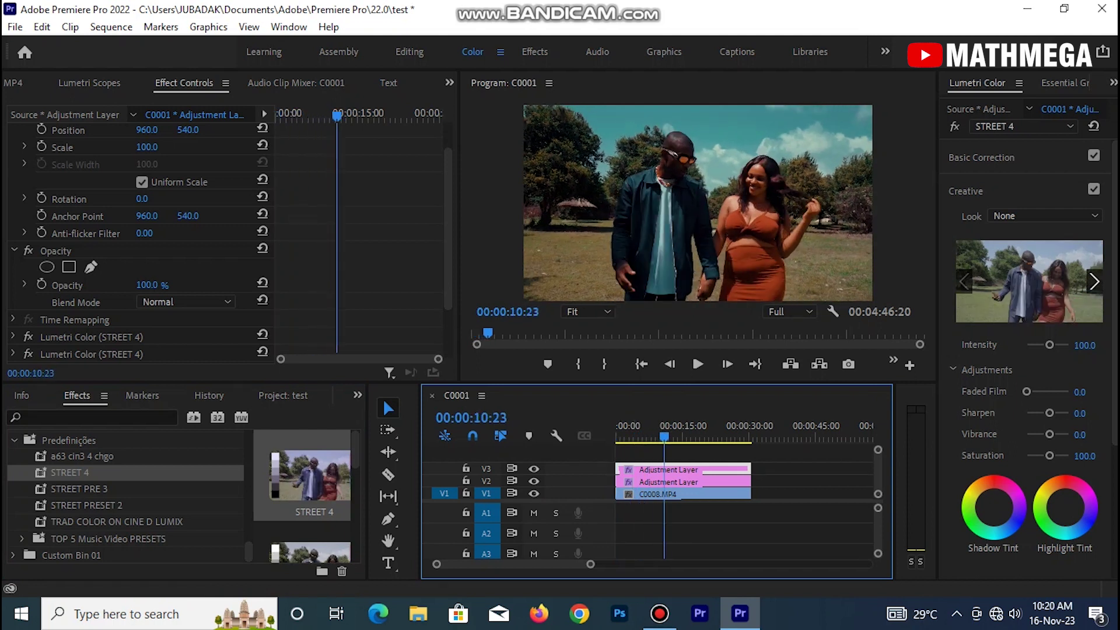
key(space)
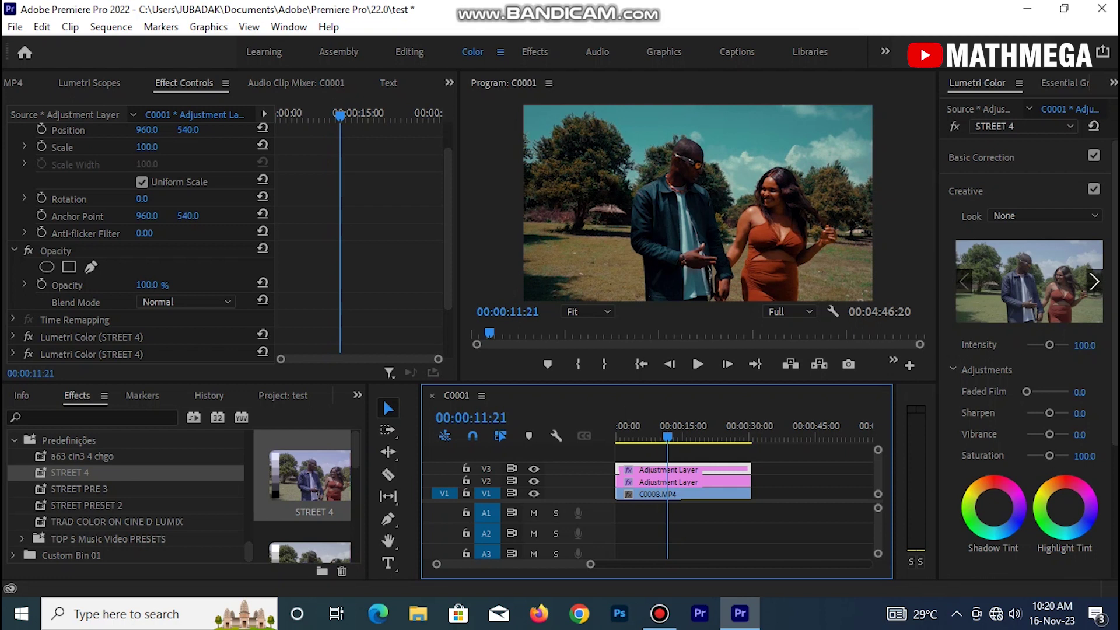
Step: Reduce the V3 adjustment layer's Opacity to 50.7 % to soften the STREET 4 look
drag(448, 228, 447, 275)
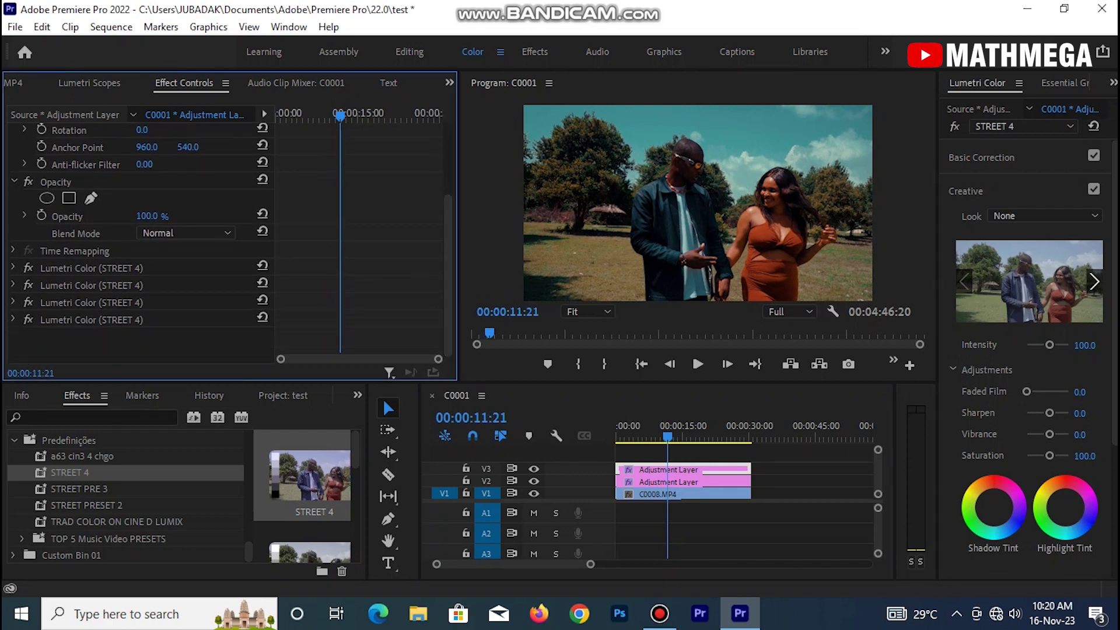
click(23, 215)
drag(252, 246, 158, 246)
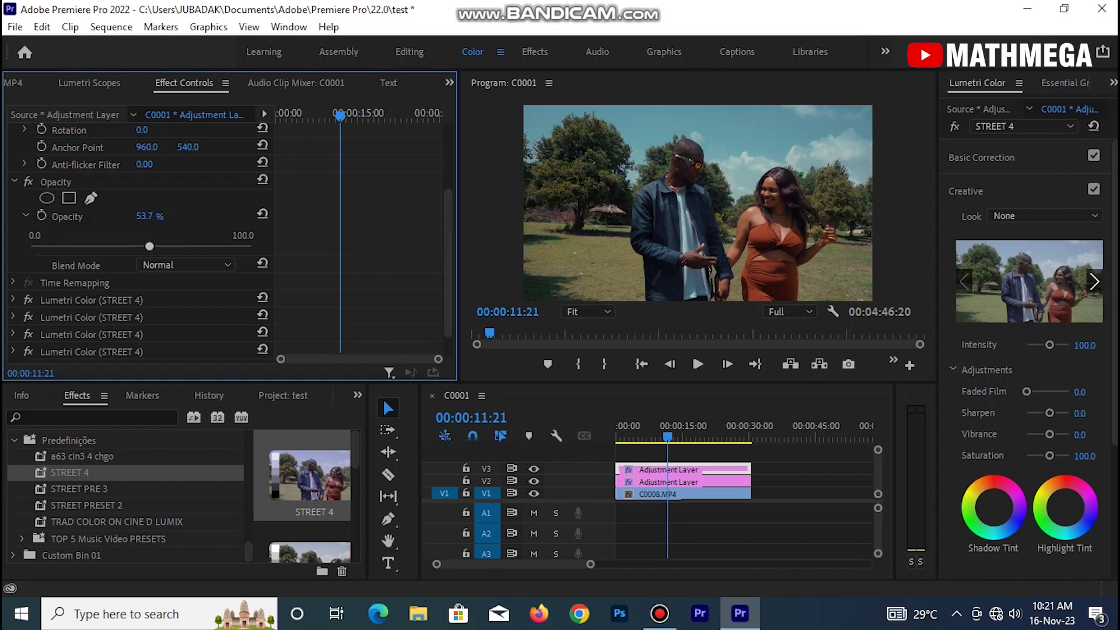
drag(149, 246, 143, 246)
Step: Check the softened grade by playing more of the sequence and switching V3 off and on before and after playback
click(534, 468)
click(533, 468)
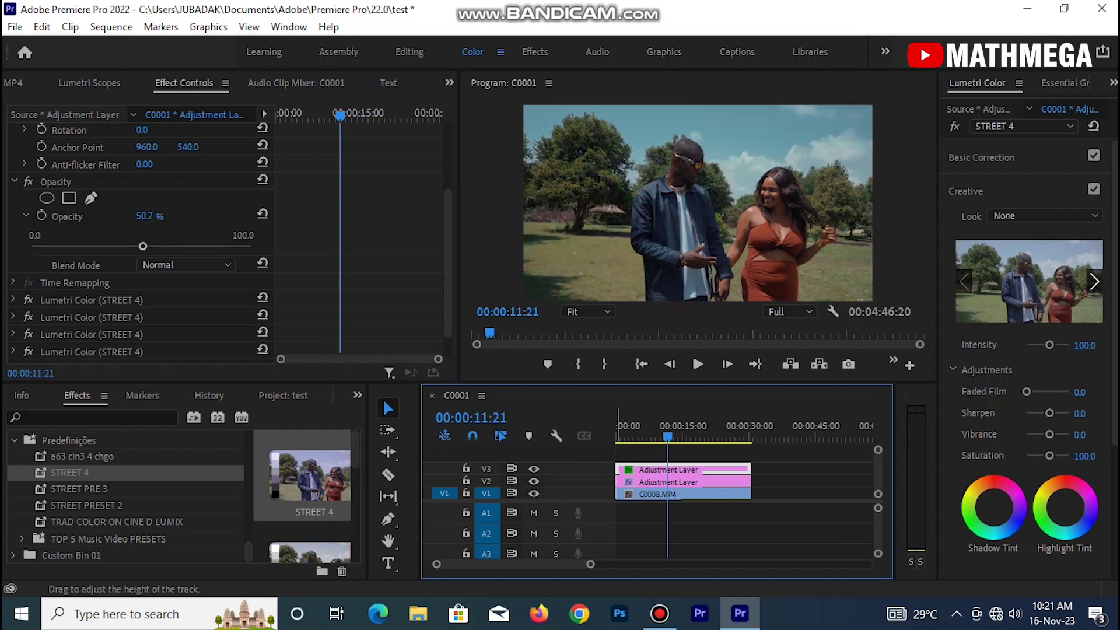
key(space)
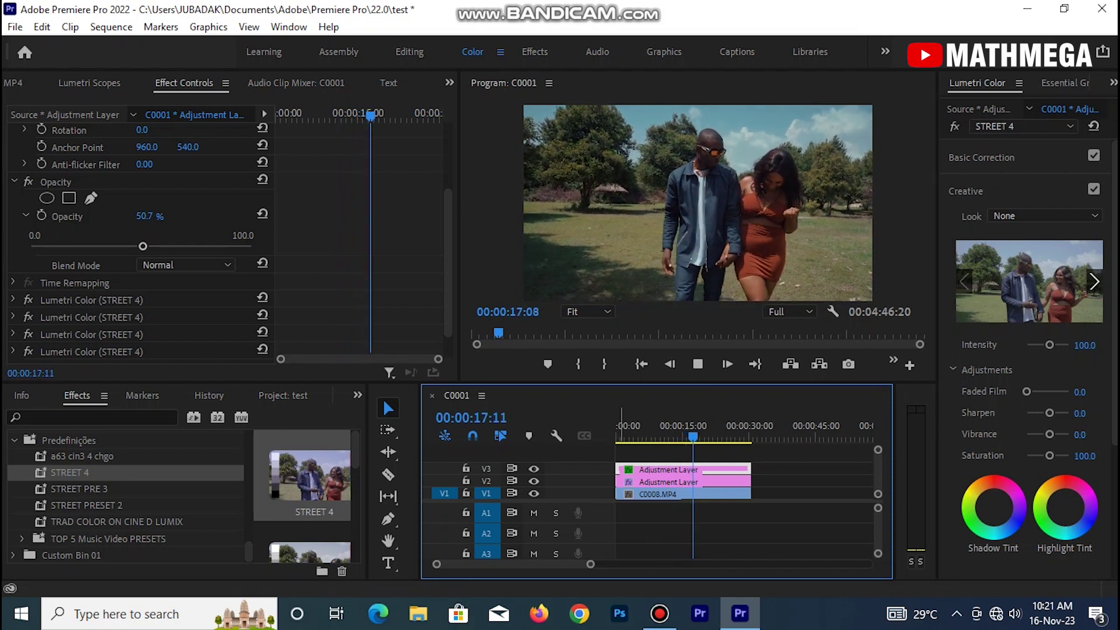
click(698, 364)
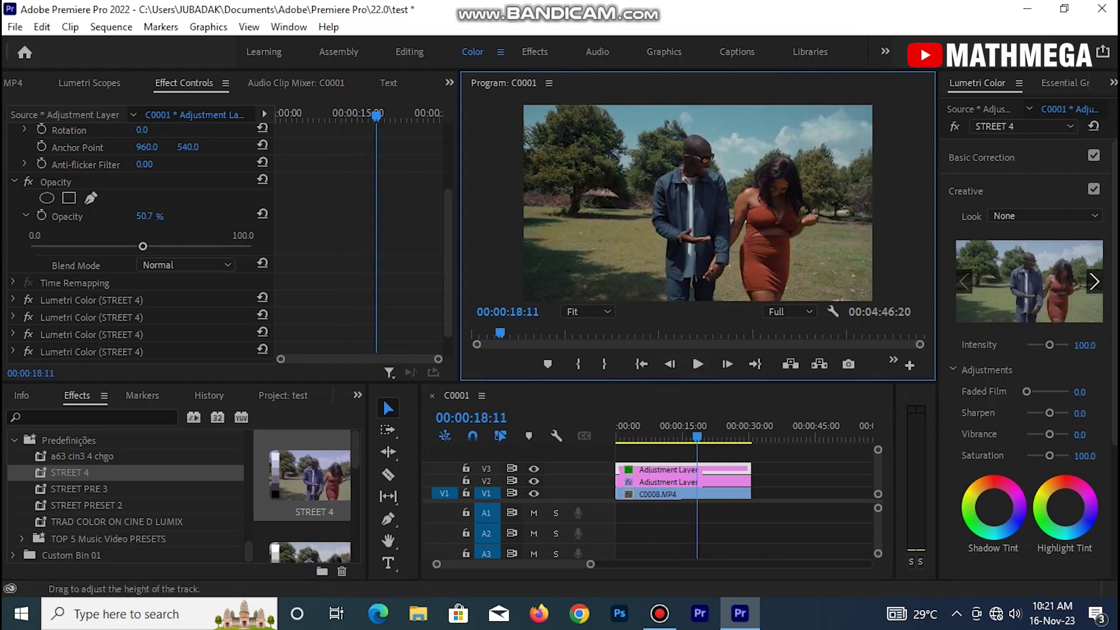
click(533, 468)
click(533, 468)
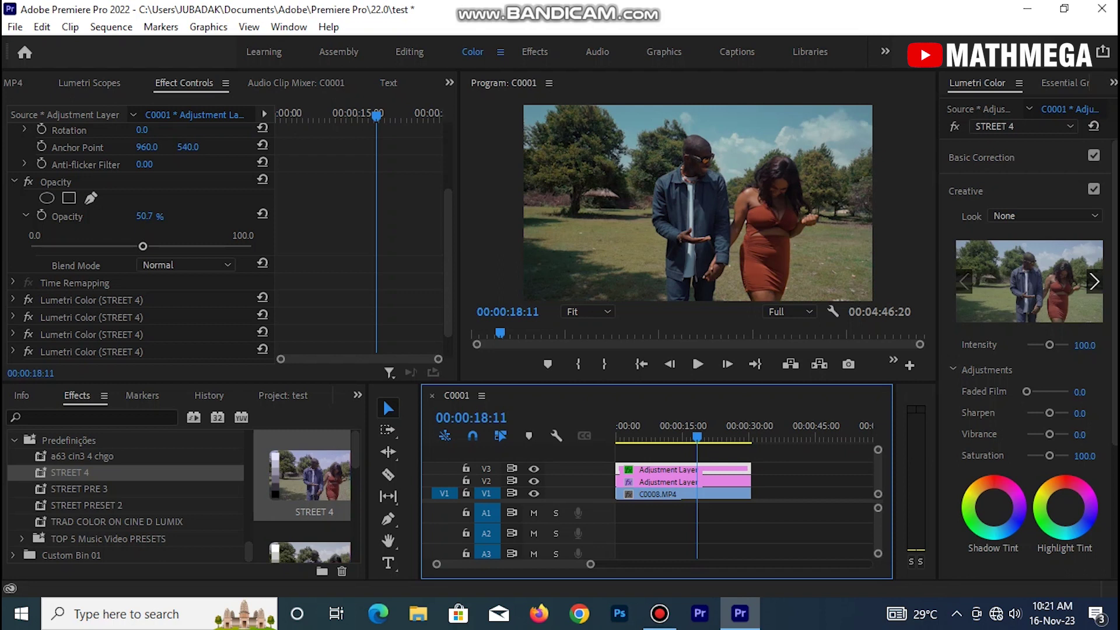
Step: Collapse the Predefinições folder and start importing presets from the Lumetri Presets folder
click(14, 440)
scroll(126, 497, up, 8)
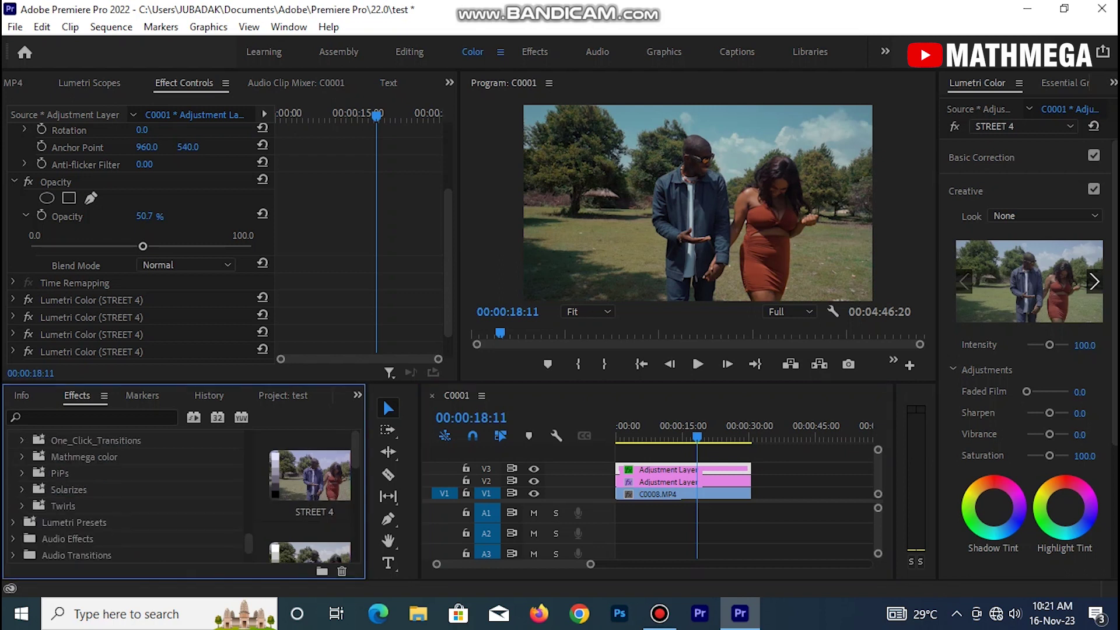
scroll(128, 496, up, 15)
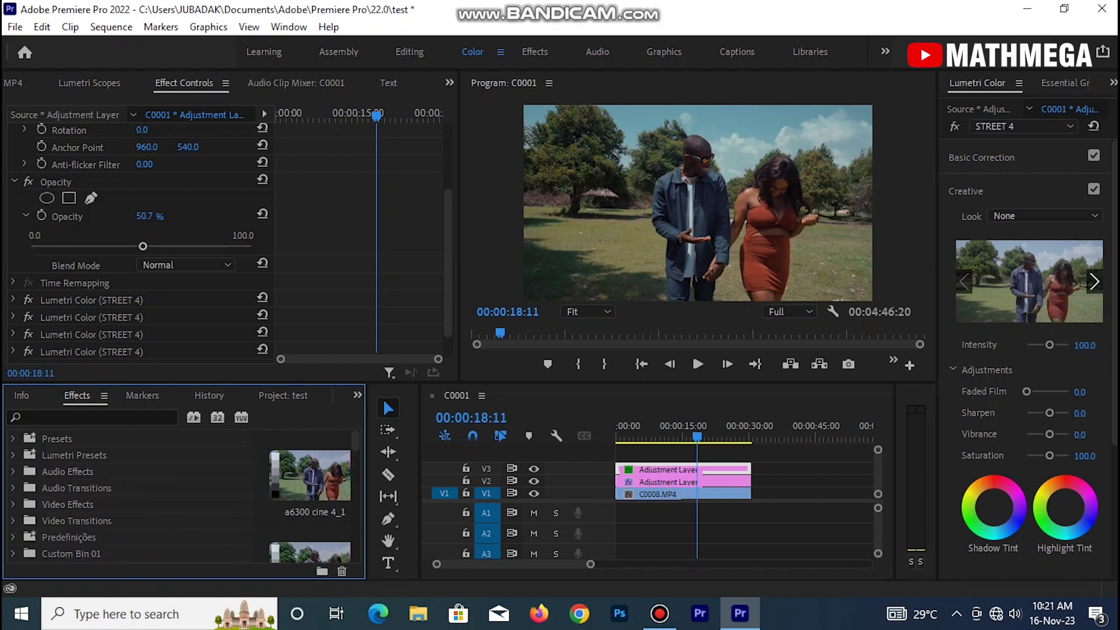
right_click(124, 455)
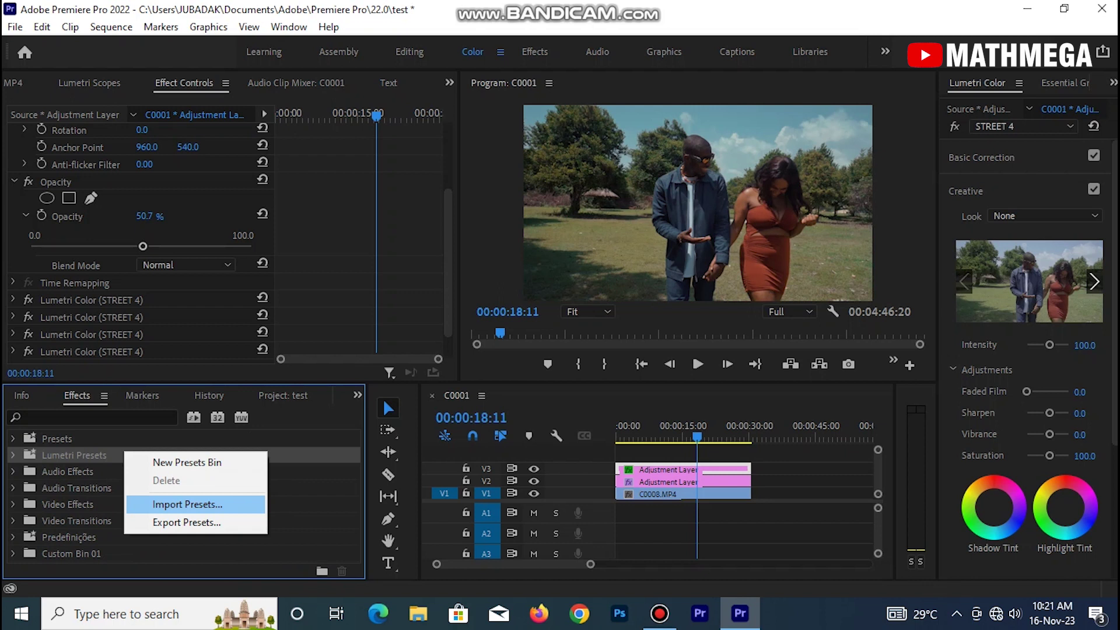
click(186, 504)
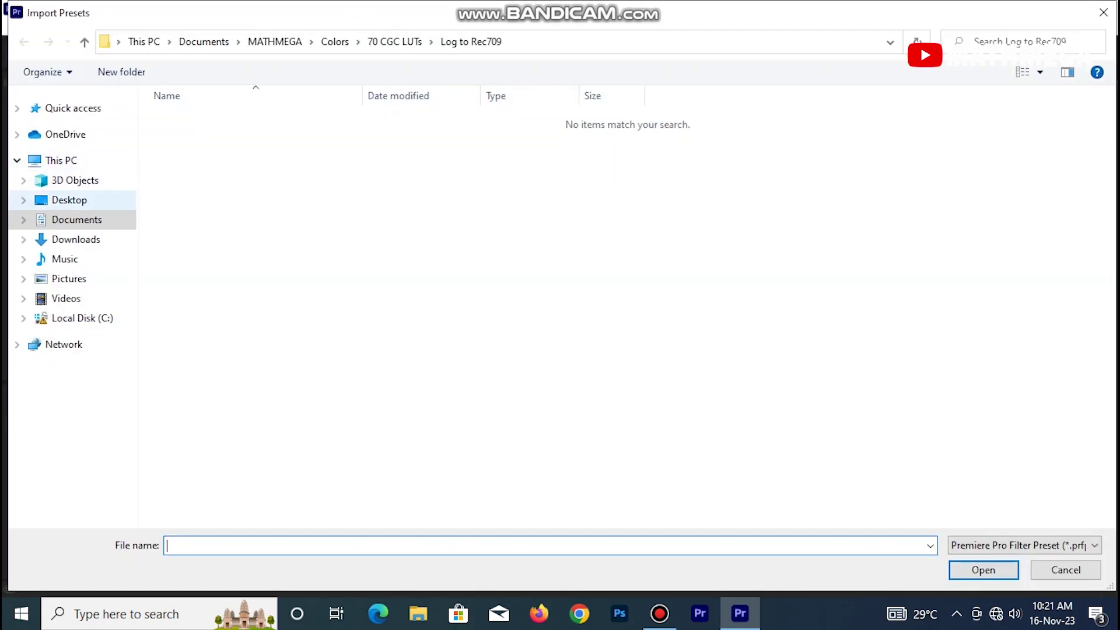
Step: Browse to the presets folder inside Documents, MATHMEGA, Colors, wetransfer_presets_2023-08-12_1340 to locate the preset files
click(76, 220)
double_click(455, 137)
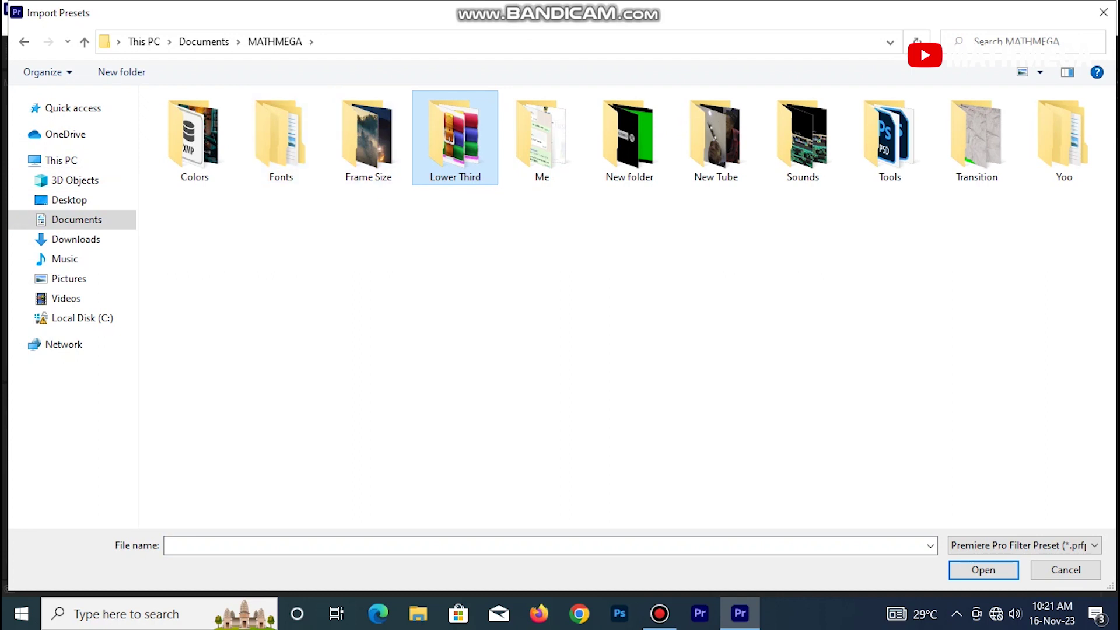
double_click(194, 137)
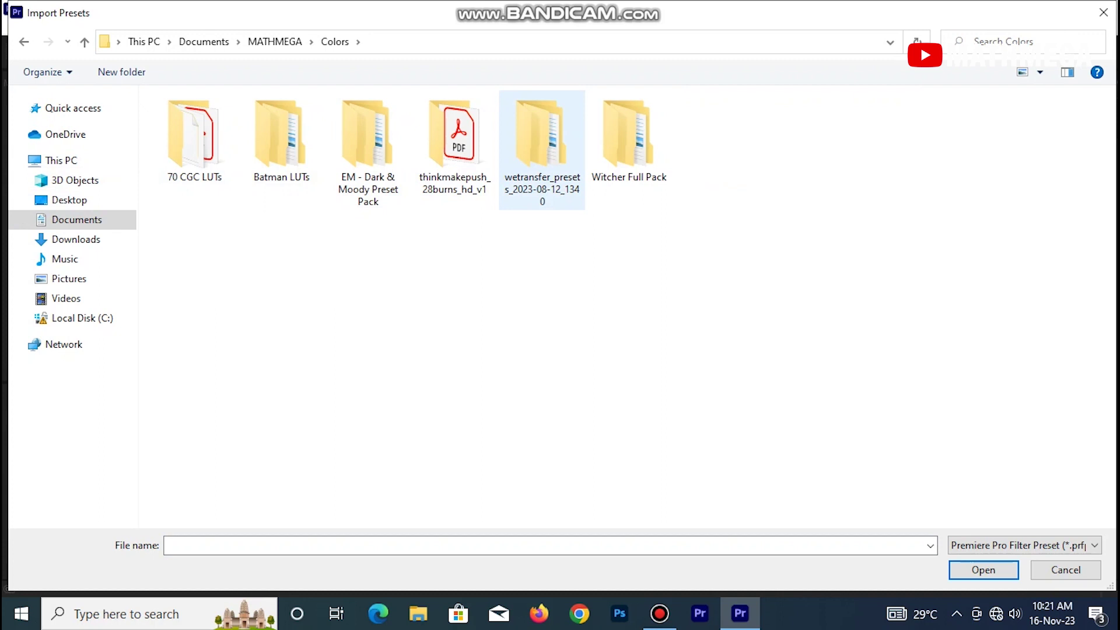
double_click(541, 140)
double_click(185, 120)
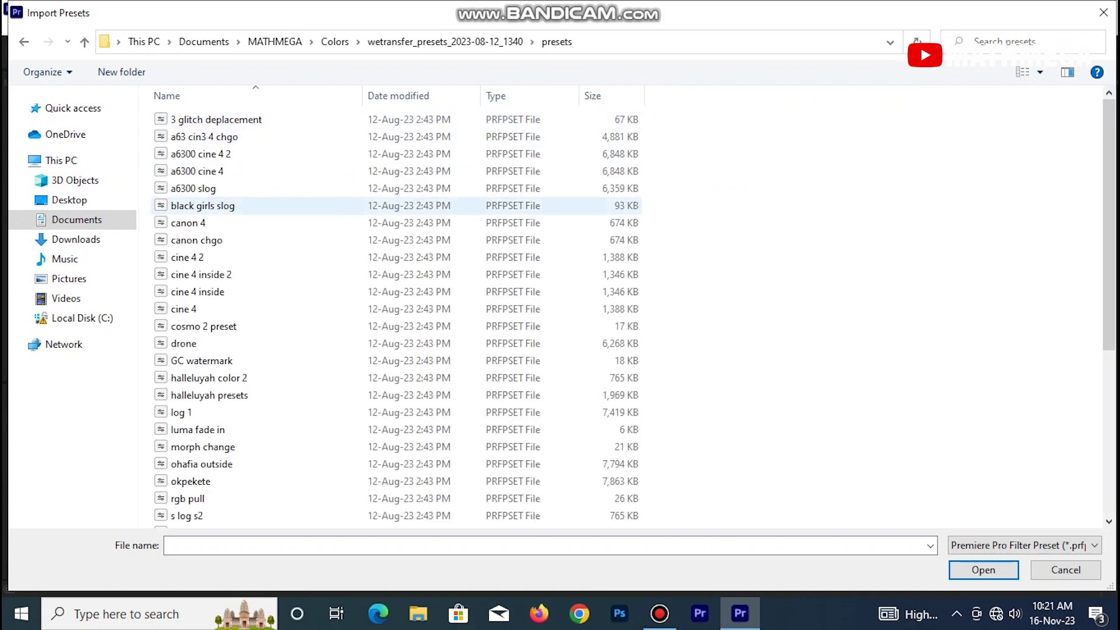
Step: Look through the preset files, select a6300 slog as an example, and cancel the import
scroll(233, 278, down, 7)
scroll(233, 278, up, 6)
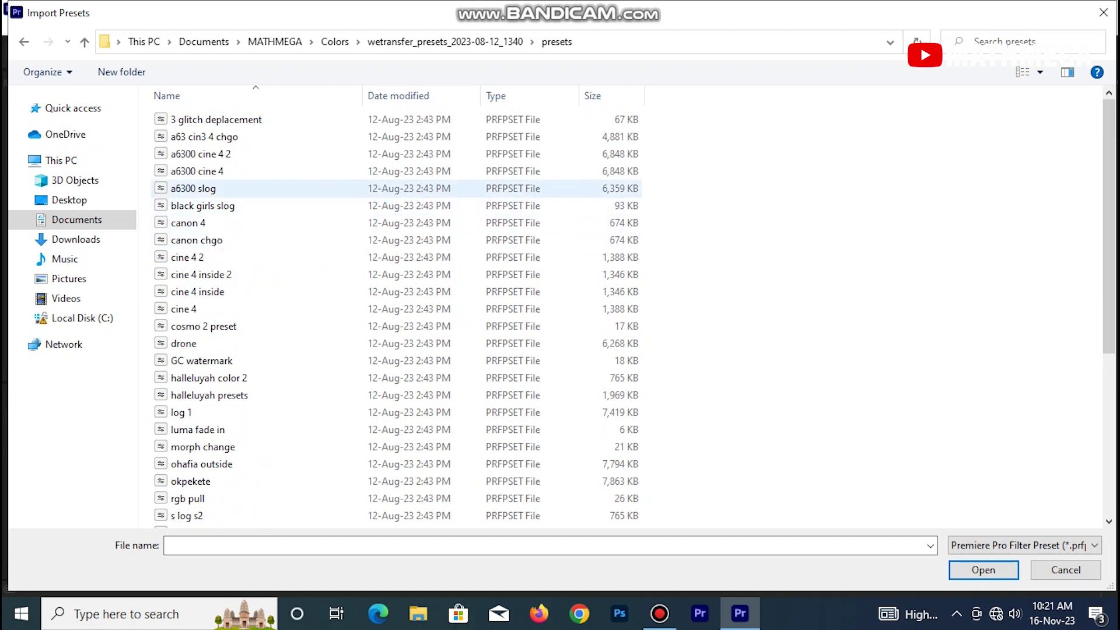
click(219, 189)
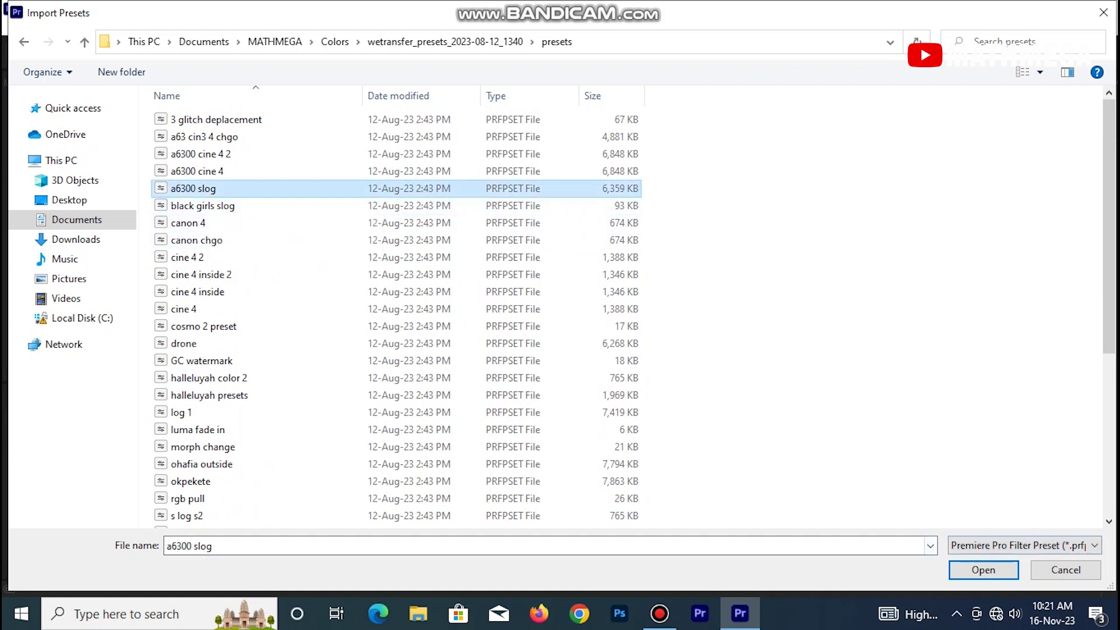
click(1064, 570)
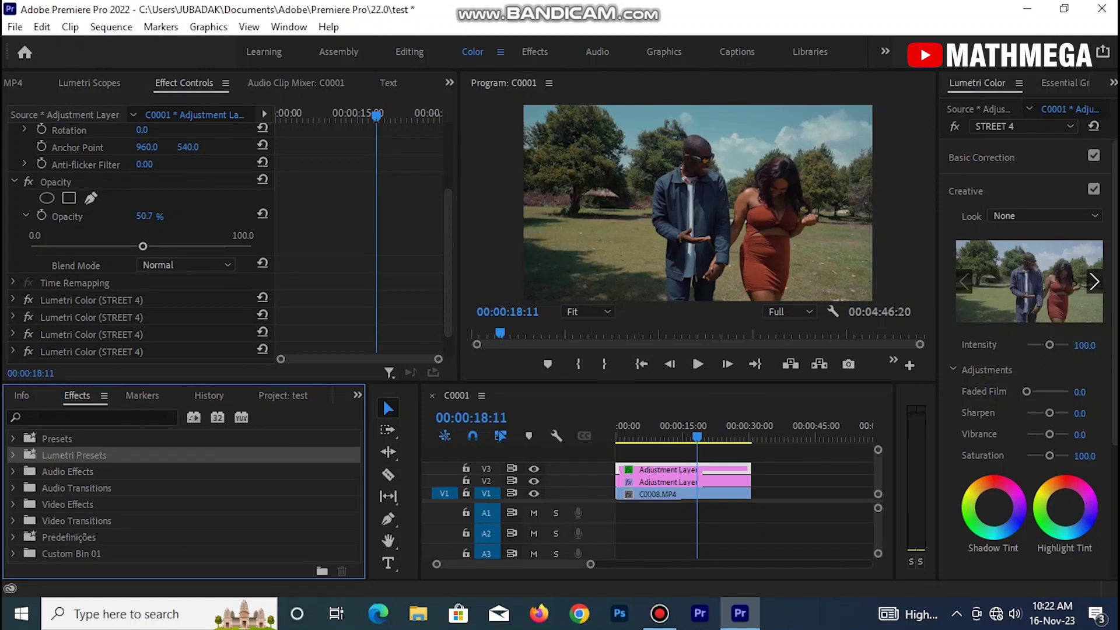
Step: Look through the presets already in the Effects list, and switch to the Media Browser
scroll(125, 495, down, 3)
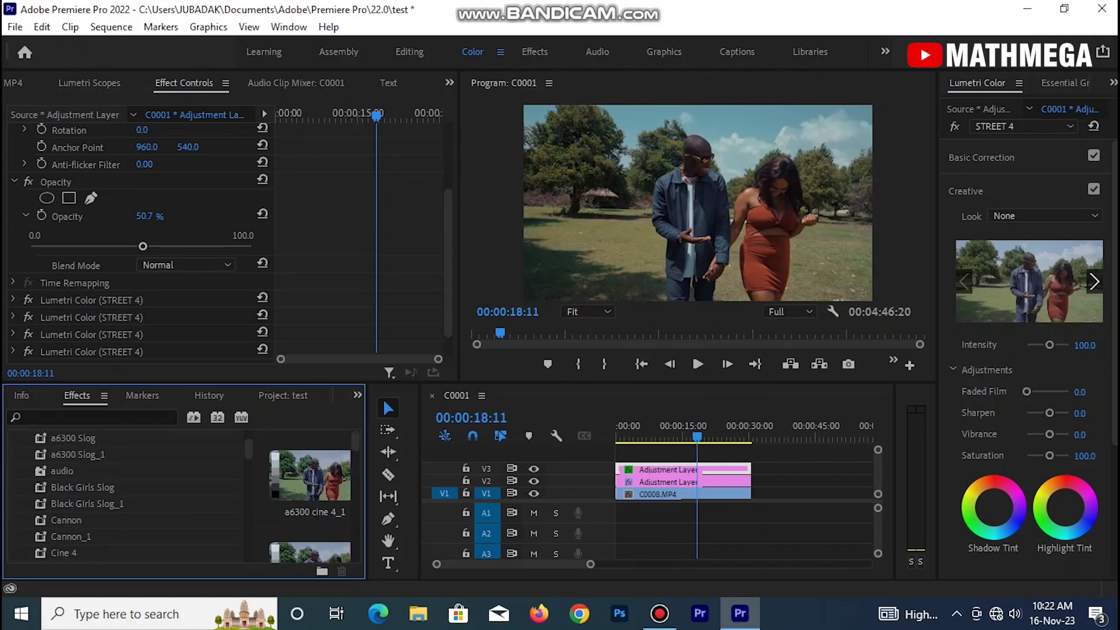
click(358, 395)
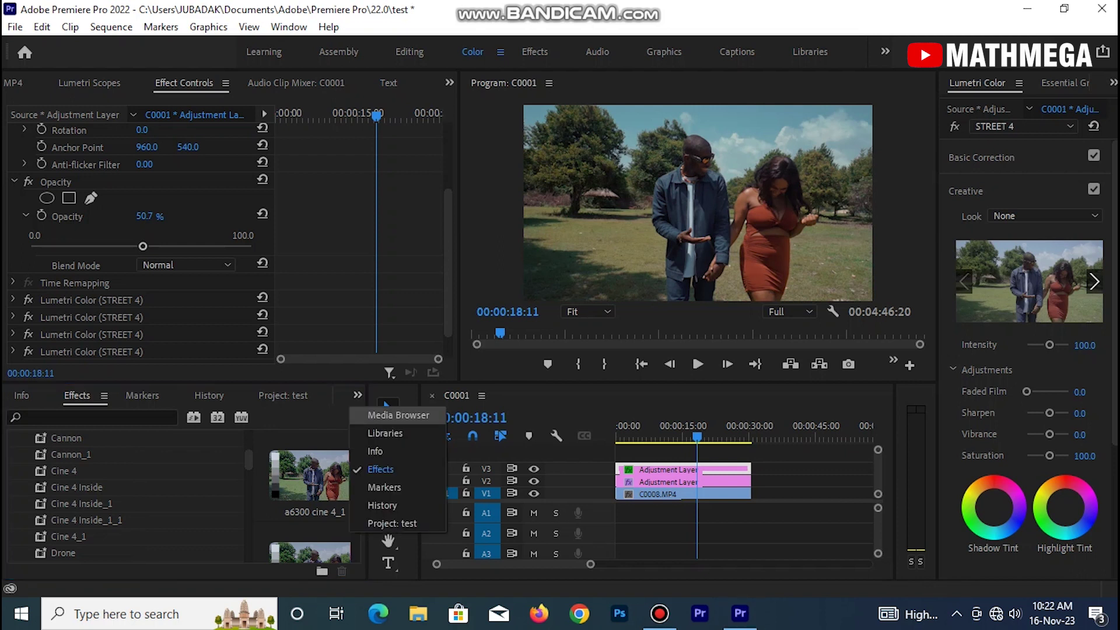
click(397, 416)
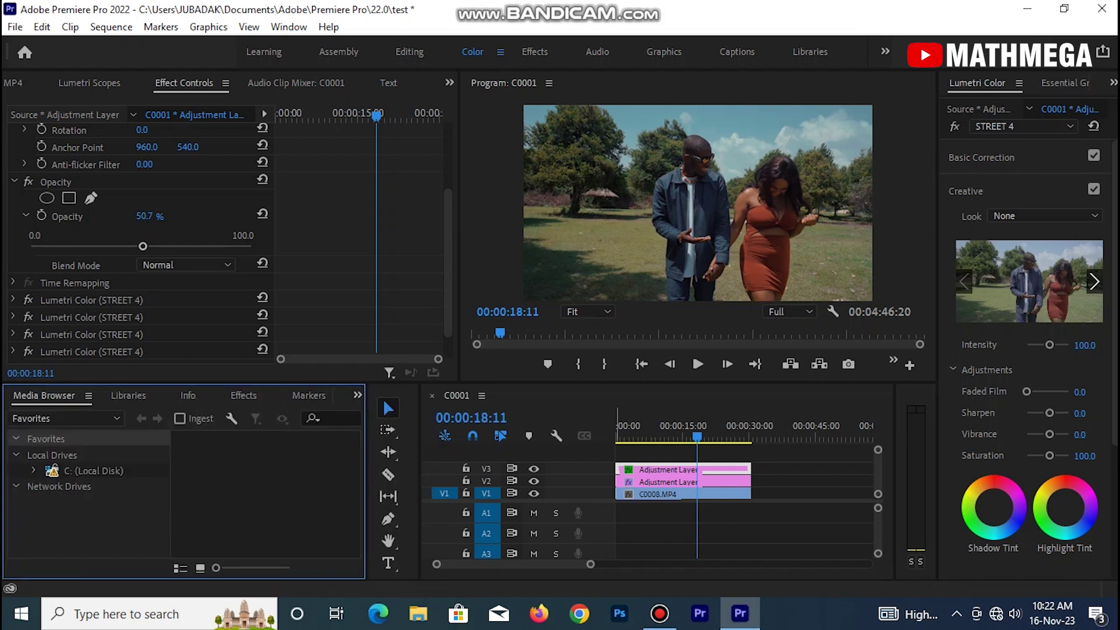
Step: Compare the grade by switching V3 and V2 off and on, and play the sequence from the start
click(533, 468)
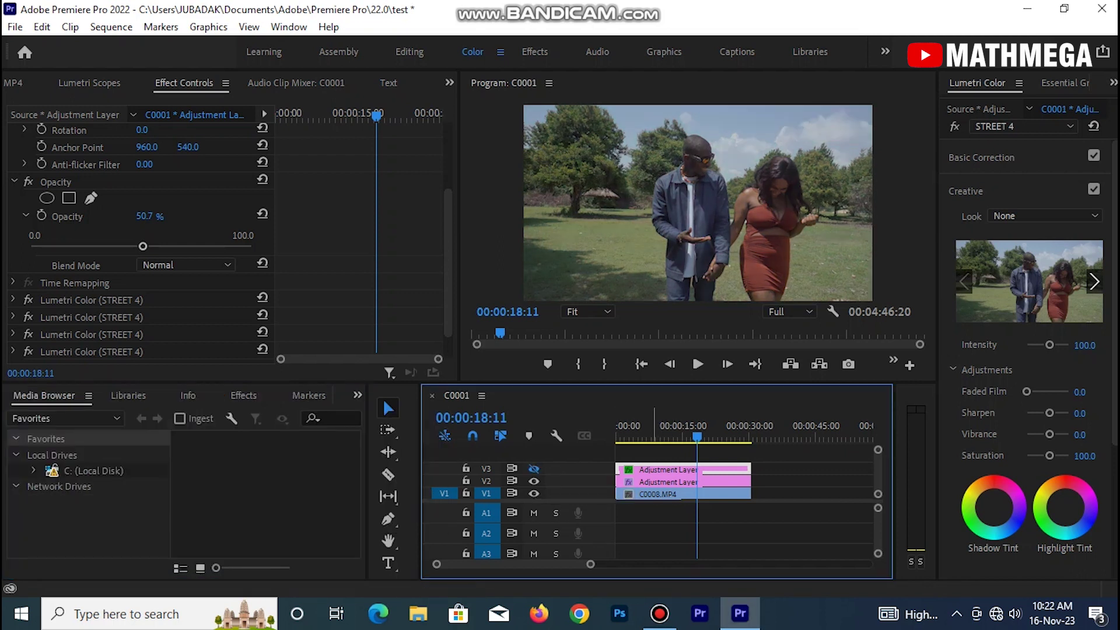
key(Home)
click(534, 468)
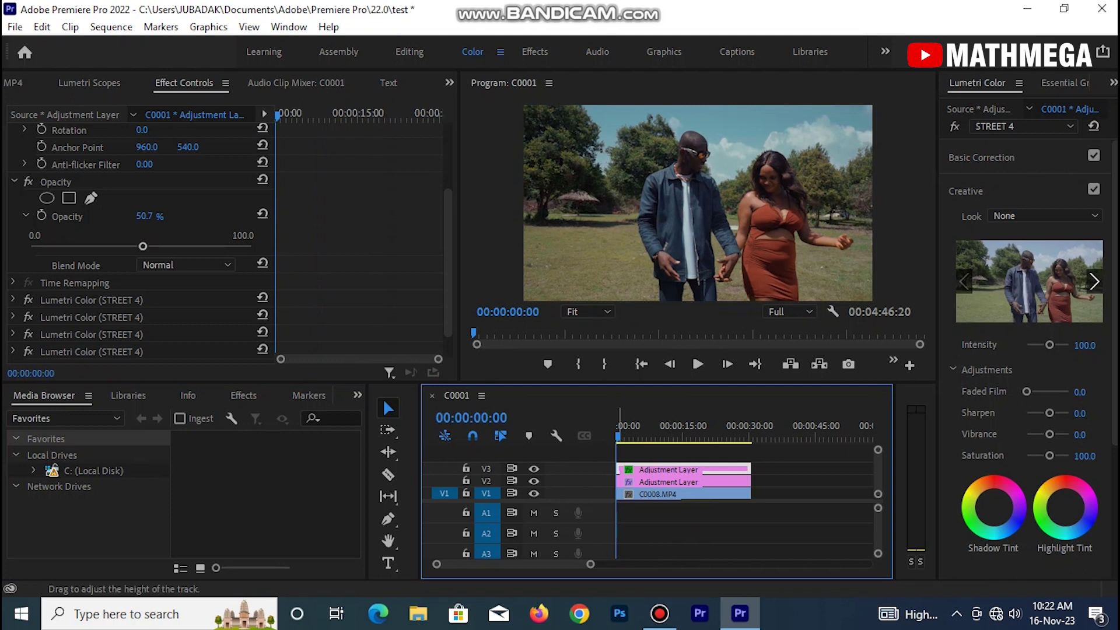
click(534, 480)
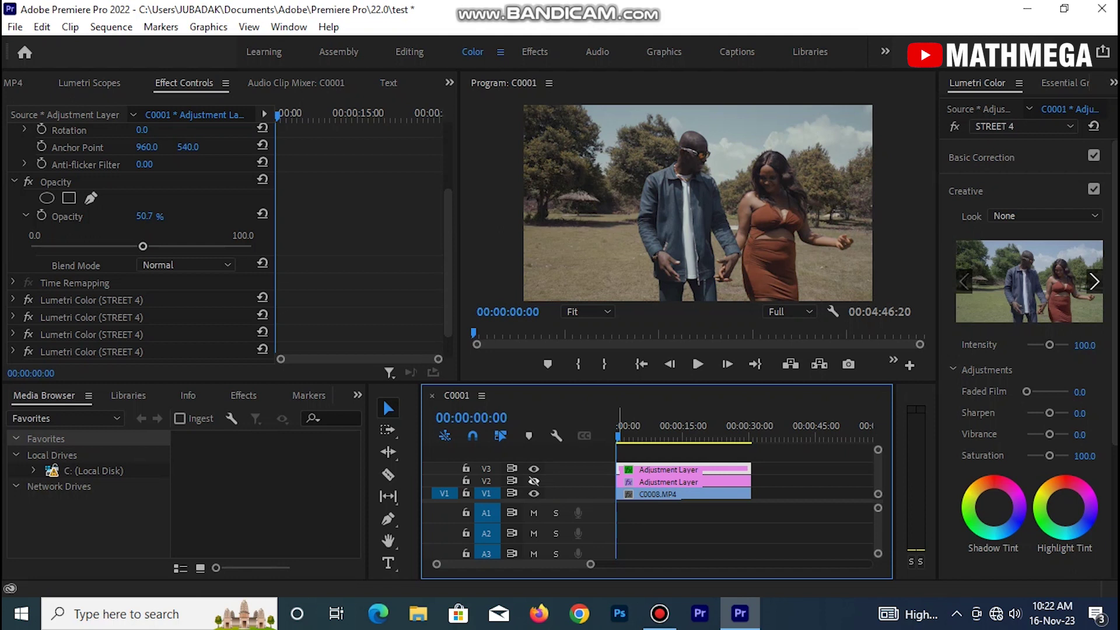
click(534, 480)
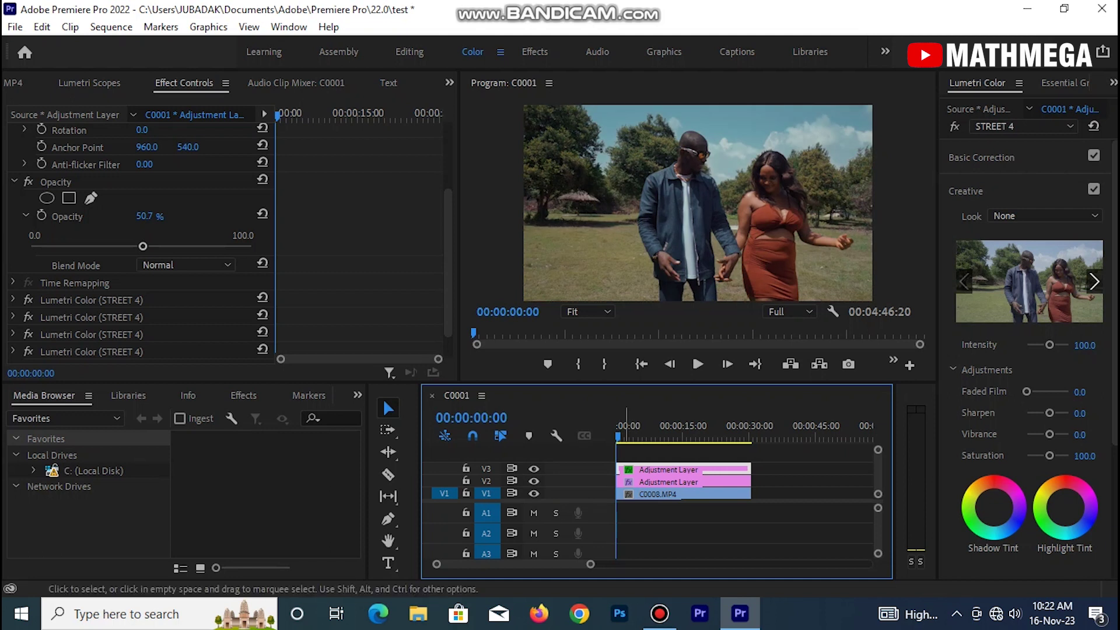
key(space)
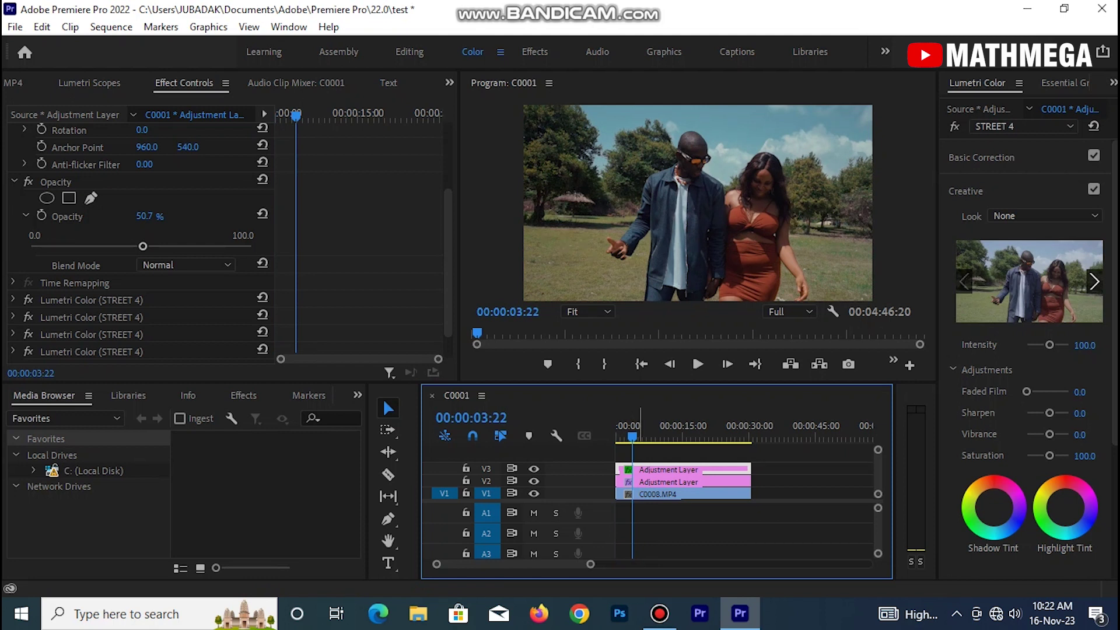
Step: Select the V2 adjustment layer, browse for a Creative Look file in the Log to Rec709 folder, and cancel without choosing one
click(694, 470)
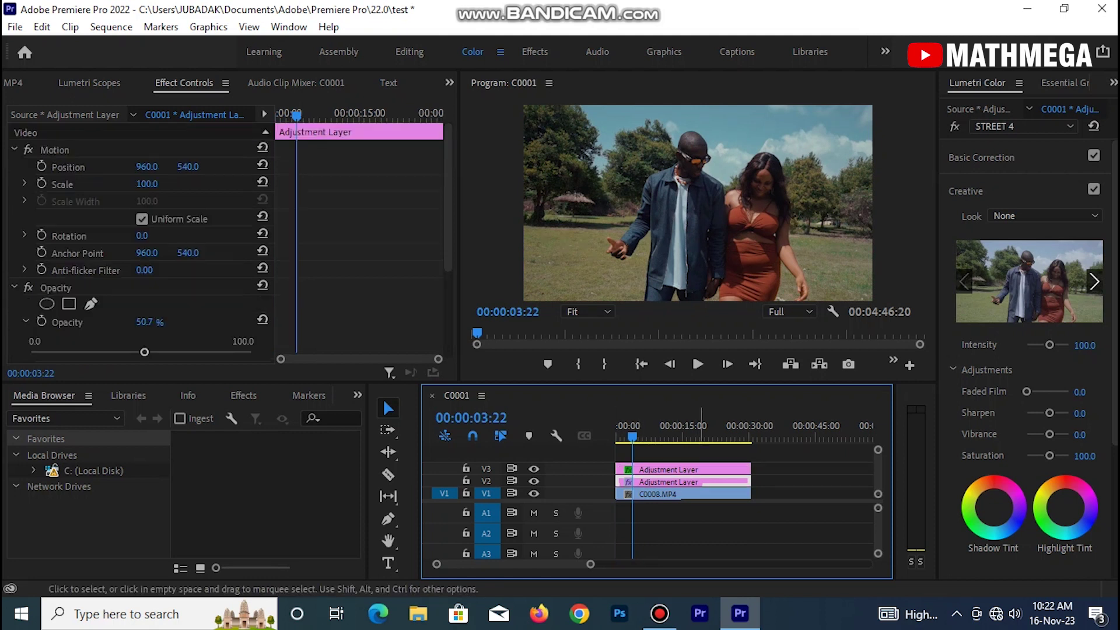
click(1044, 216)
click(878, 249)
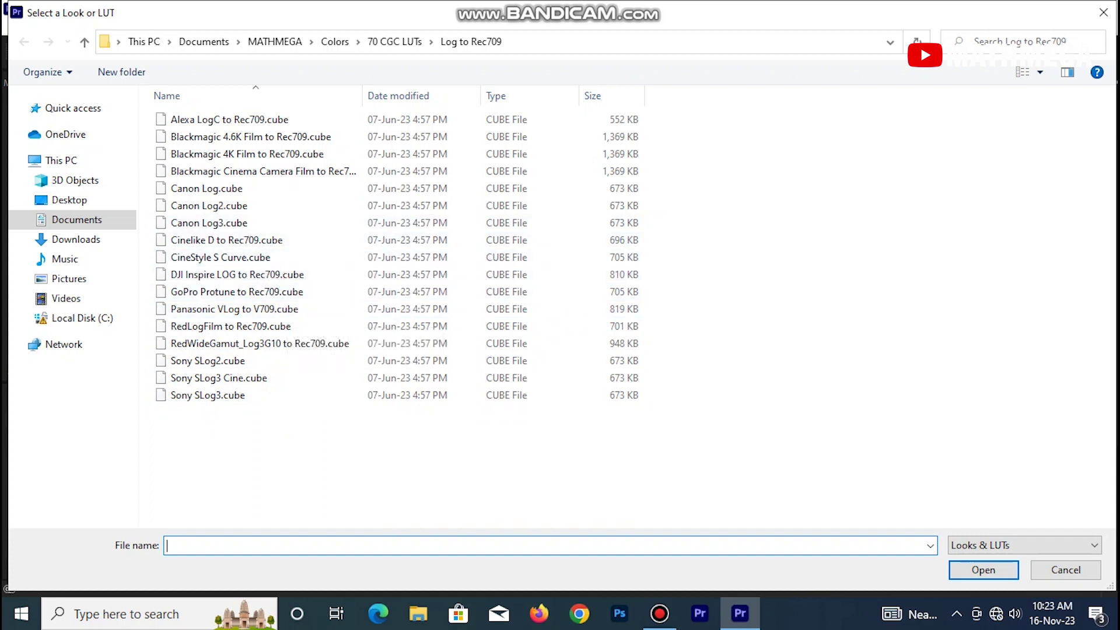
key(Escape)
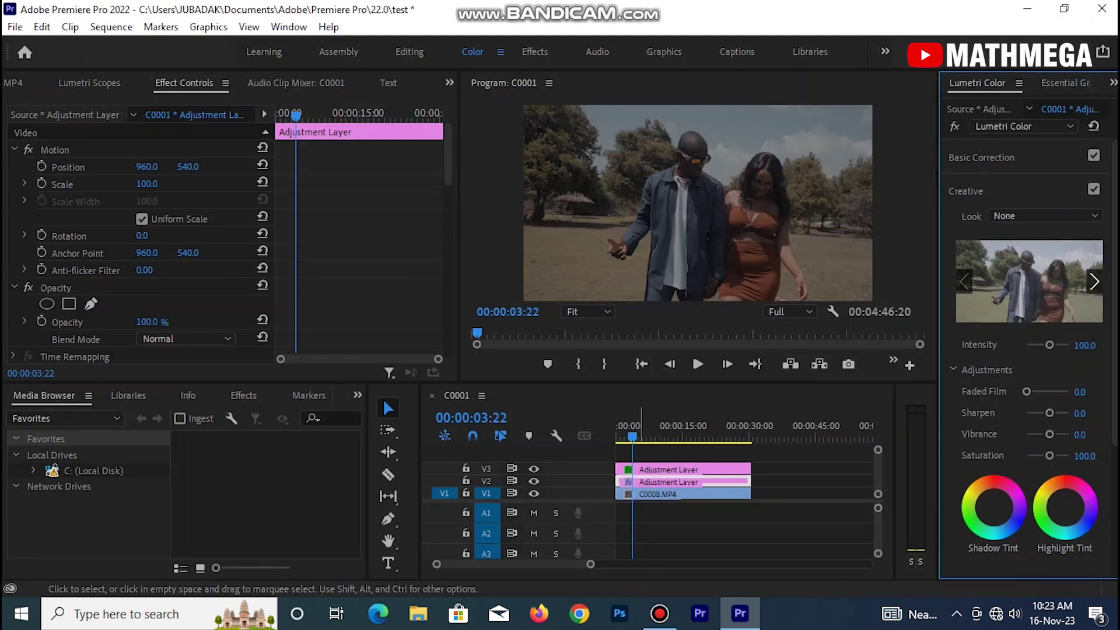
Step: Scrub the sequence to 00:00:15:04 to examine the picture with the V2 adjustment layer selected
click(631, 425)
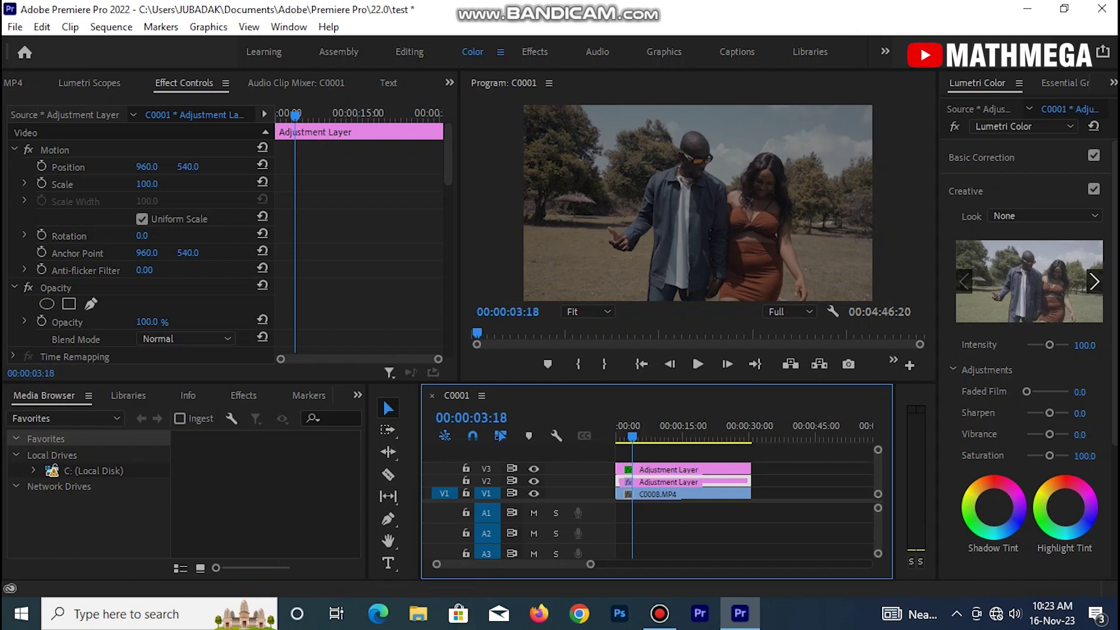
drag(650, 425, 682, 425)
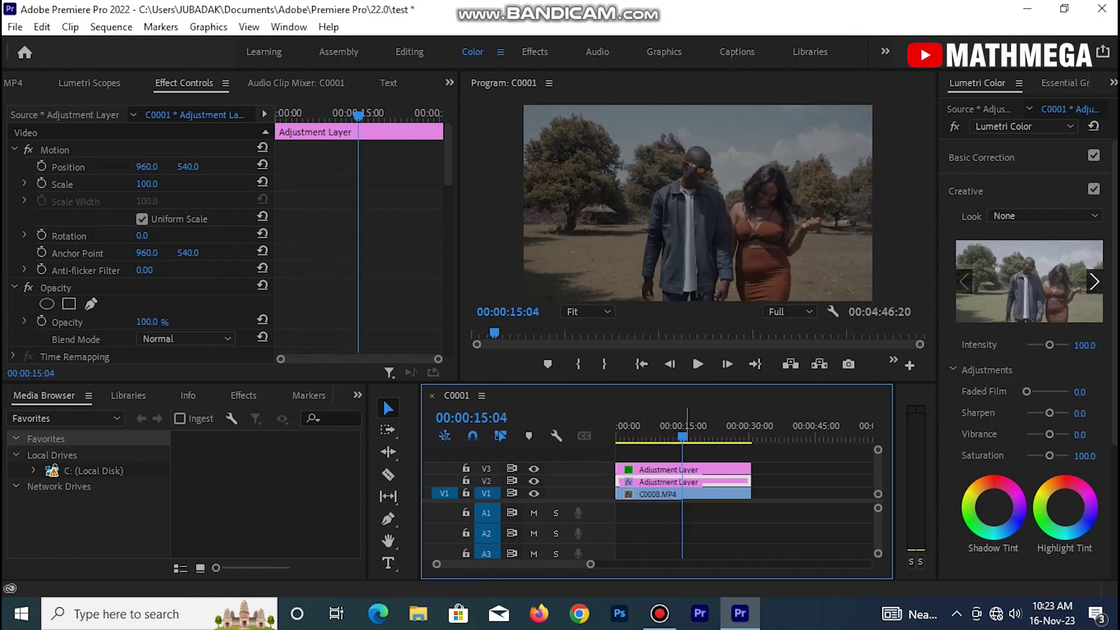